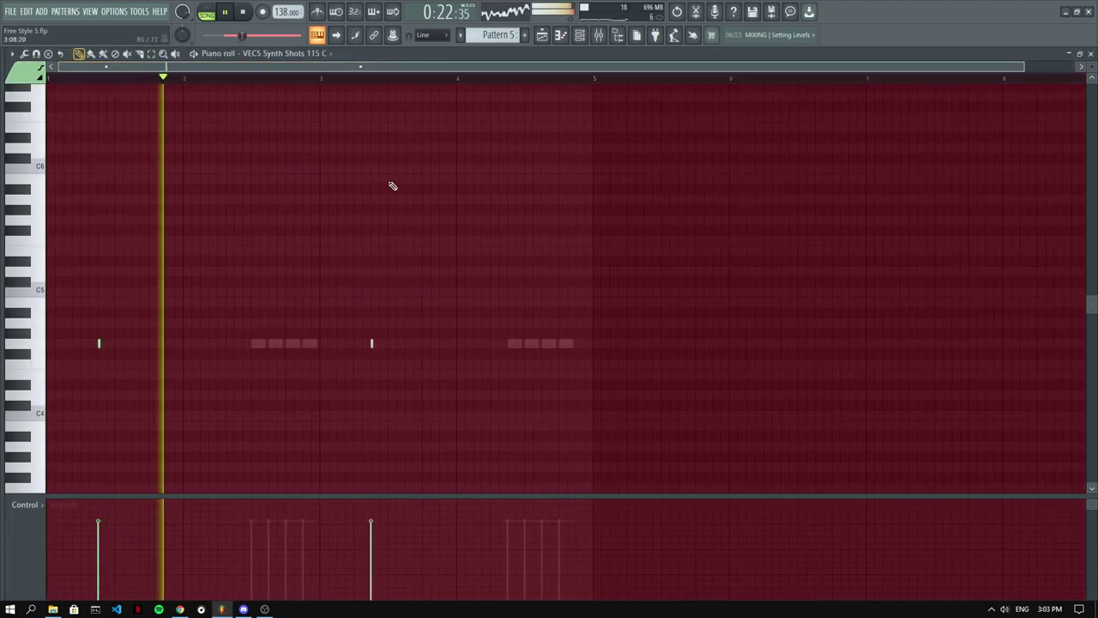
# Check the VEDH Synth Cut channel in the channel rack and return to the playlist
pyautogui.click(580, 36)
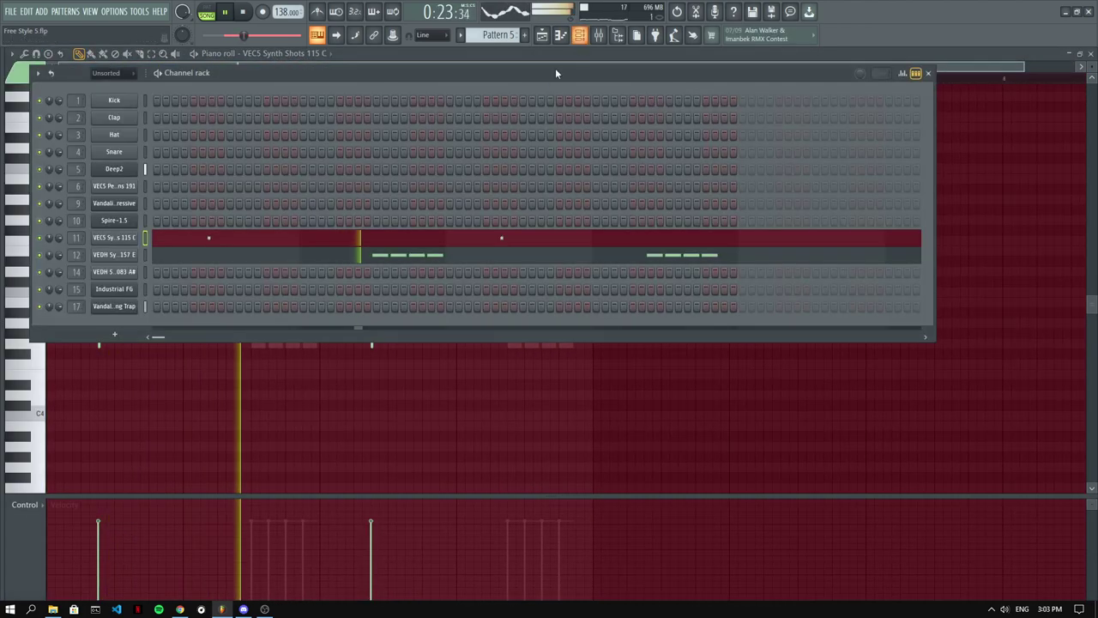
pyautogui.click(112, 255)
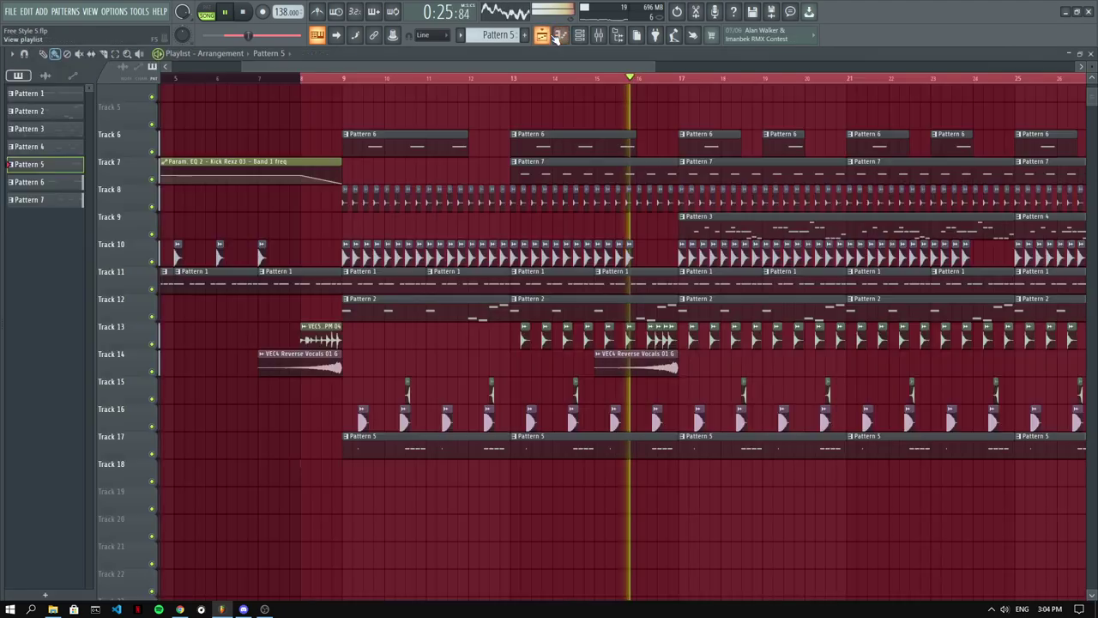
pyautogui.click(541, 34)
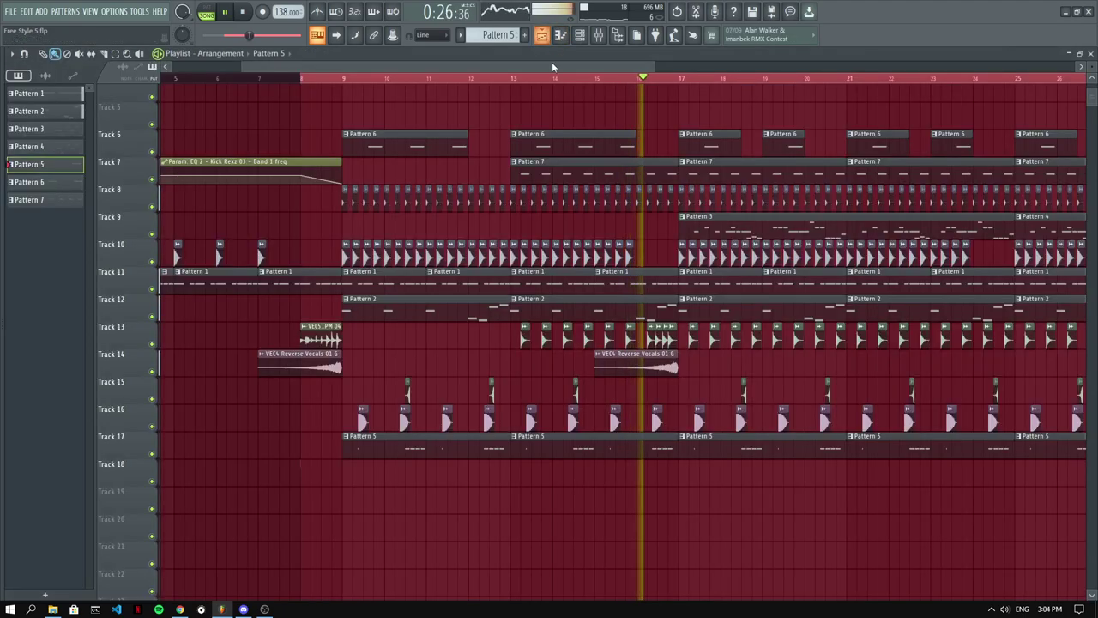
# Delete the hi-hat clips on Track 8 in bars 16, 24 and 32 to leave gaps before each new section
pyautogui.moveTo(600, 66); pyautogui.dragTo(658, 69)
pyautogui.moveTo(525, 198); pyautogui.dragTo(556, 203)
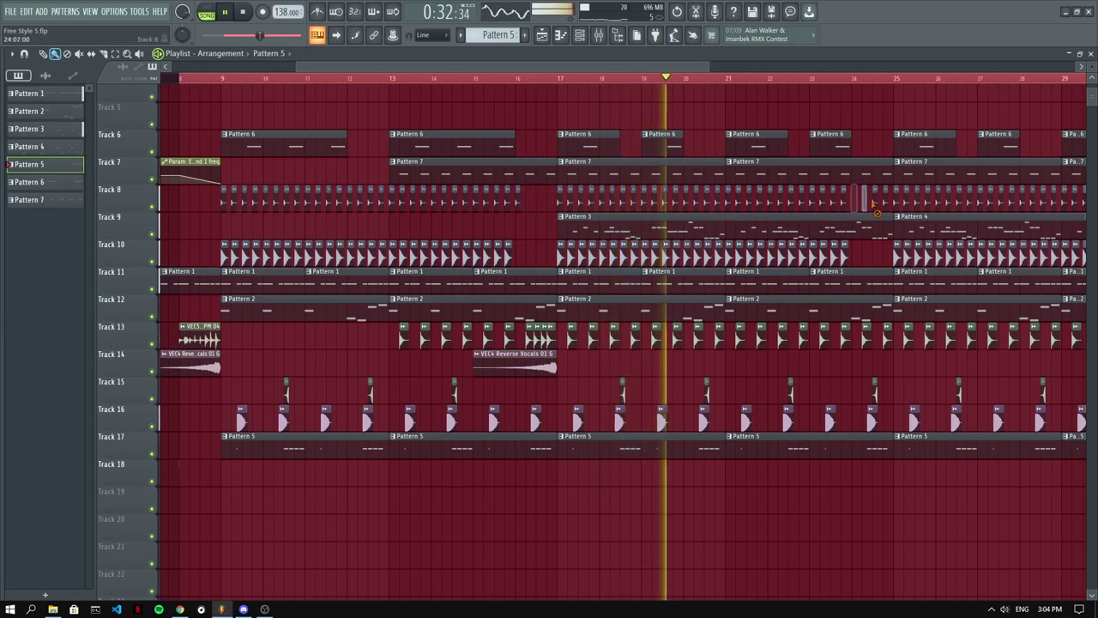
pyautogui.moveTo(489, 69); pyautogui.dragTo(709, 78)
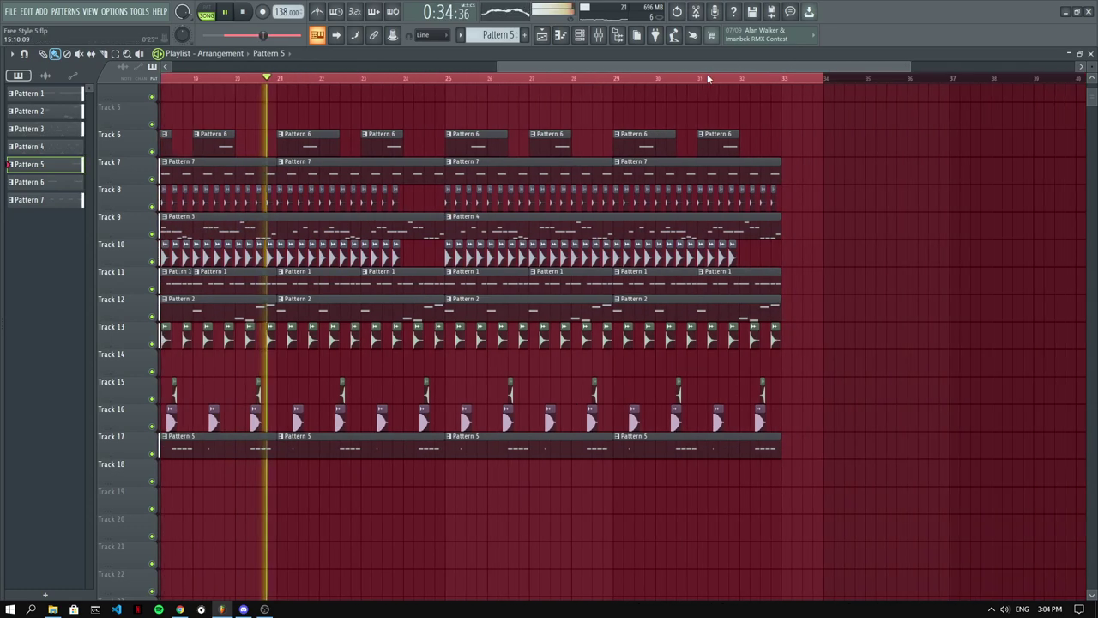
pyautogui.rightClick(743, 199)
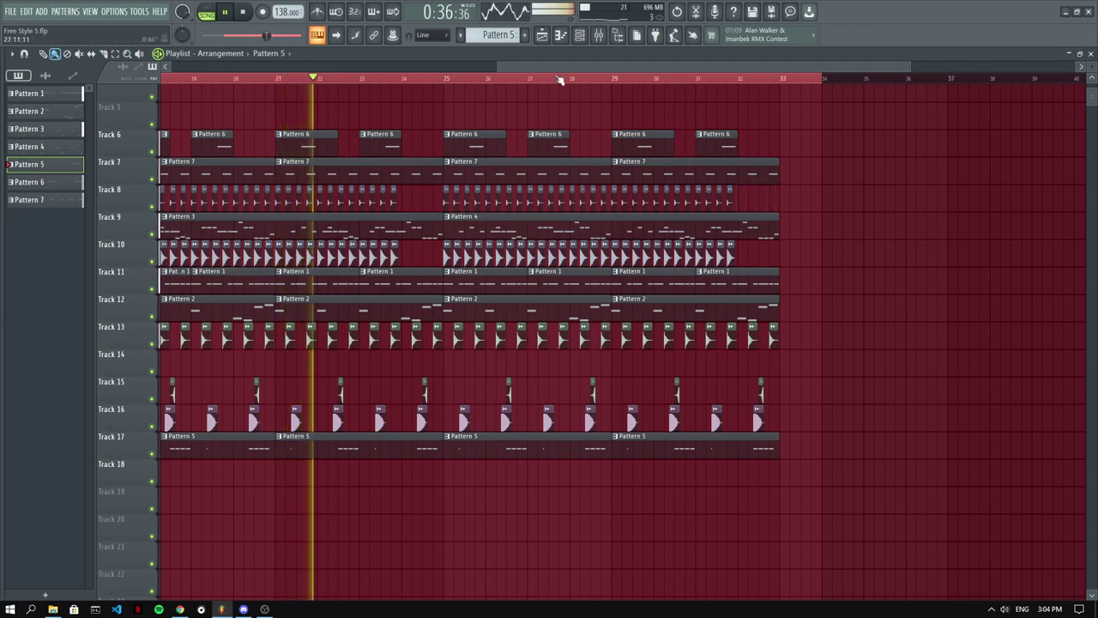
# Select the arrangement's clips from bar 8 onward, extending the time selection past the last clips
pyautogui.moveTo(525, 67); pyautogui.dragTo(422, 72)
pyautogui.scroll(-2, 606, 209)
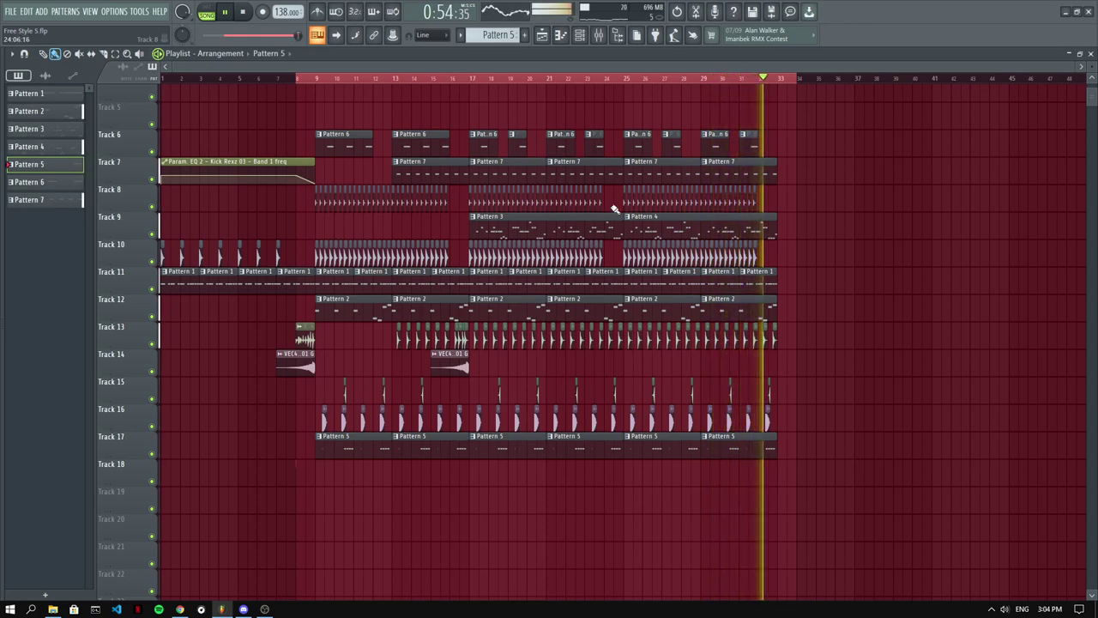
pyautogui.hotkey('ctrl', 'a')
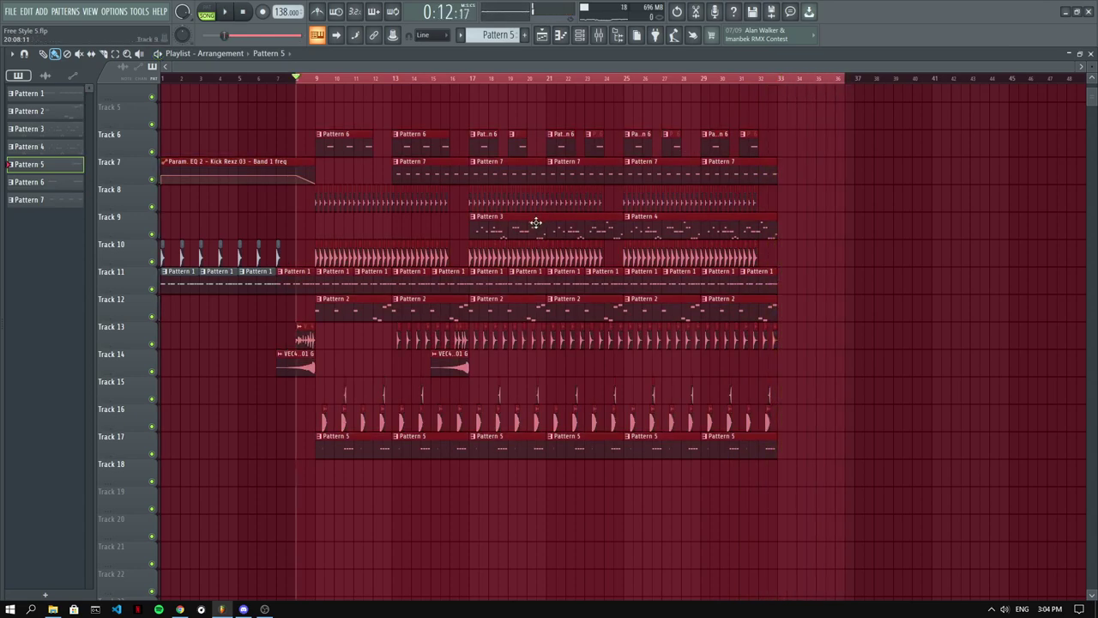
# Open Pattern 3 from Track 9 in the piano roll and play back its lead melody
pyautogui.doubleClick(532, 226)
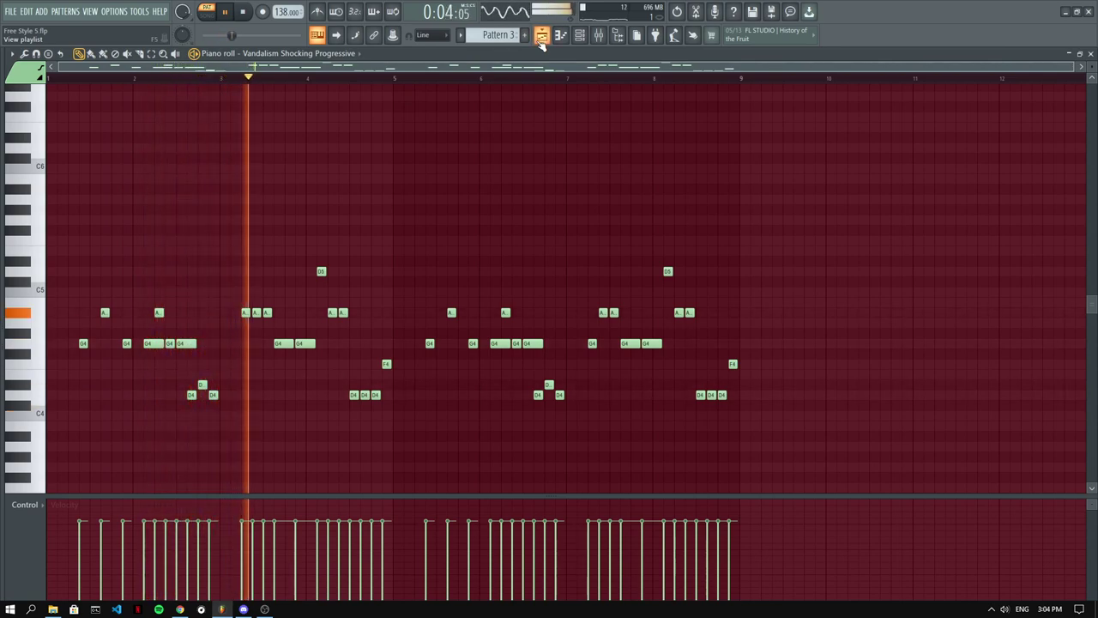
pyautogui.scroll(-1, 458, 199)
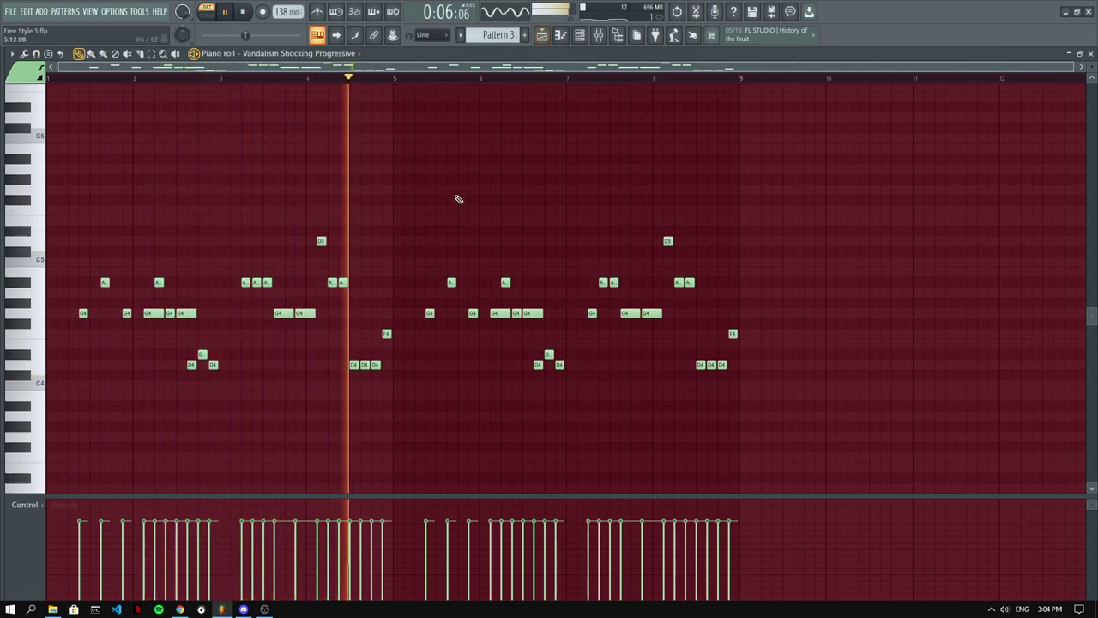
pyautogui.scroll(-2, 458, 199)
# Open the Vandalism Shocking Progressive channel's Sylenth1 synth and view its preset list
pyautogui.press('F6')
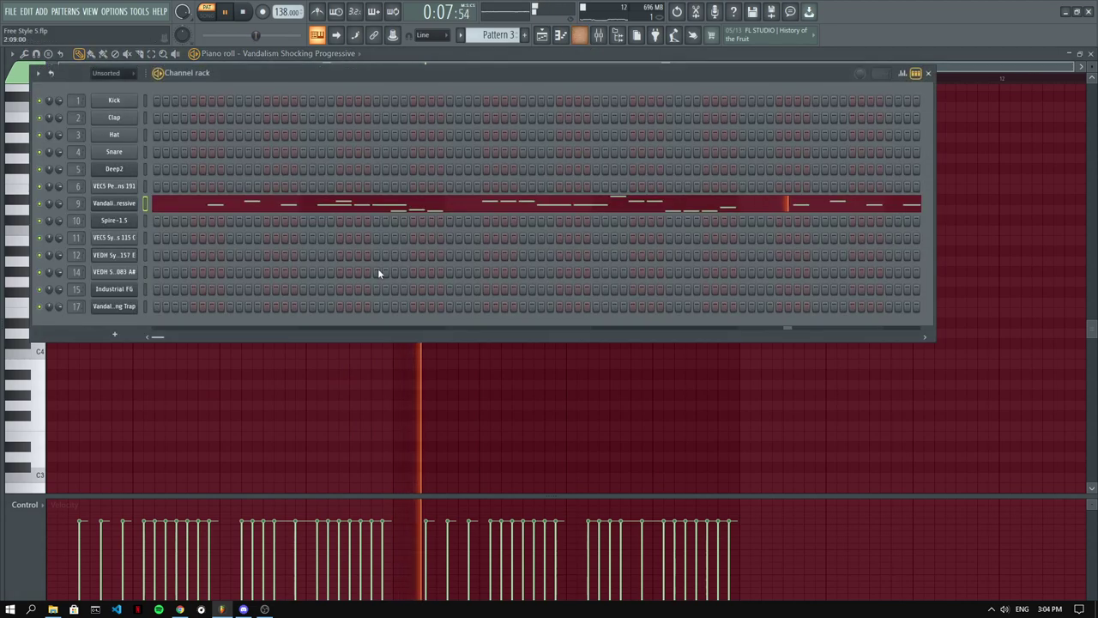
pyautogui.click(127, 206)
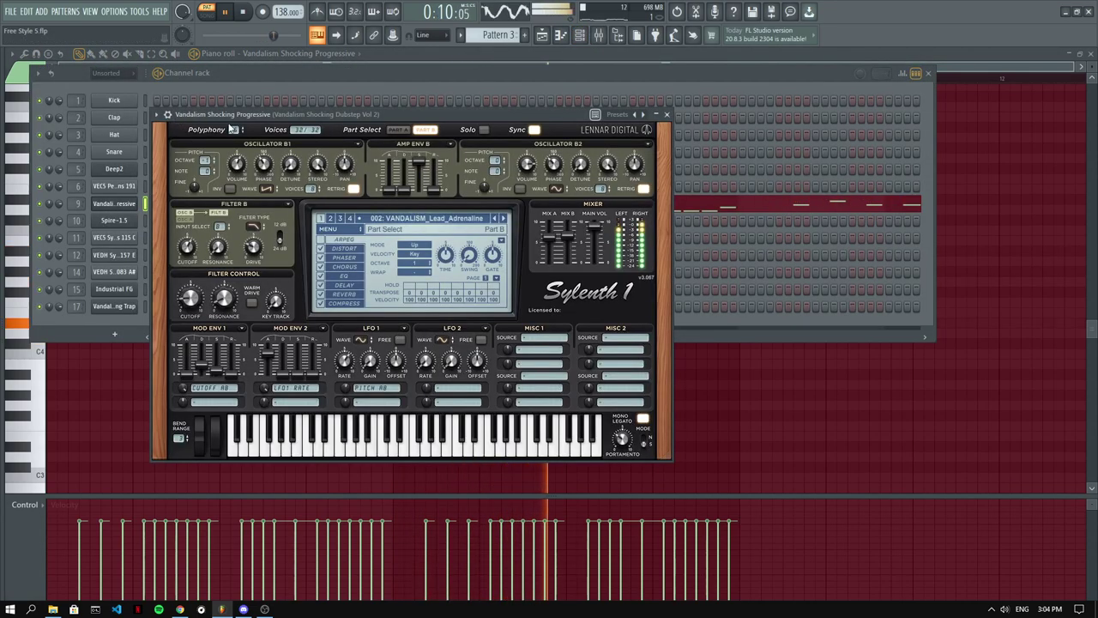
pyautogui.click(409, 219)
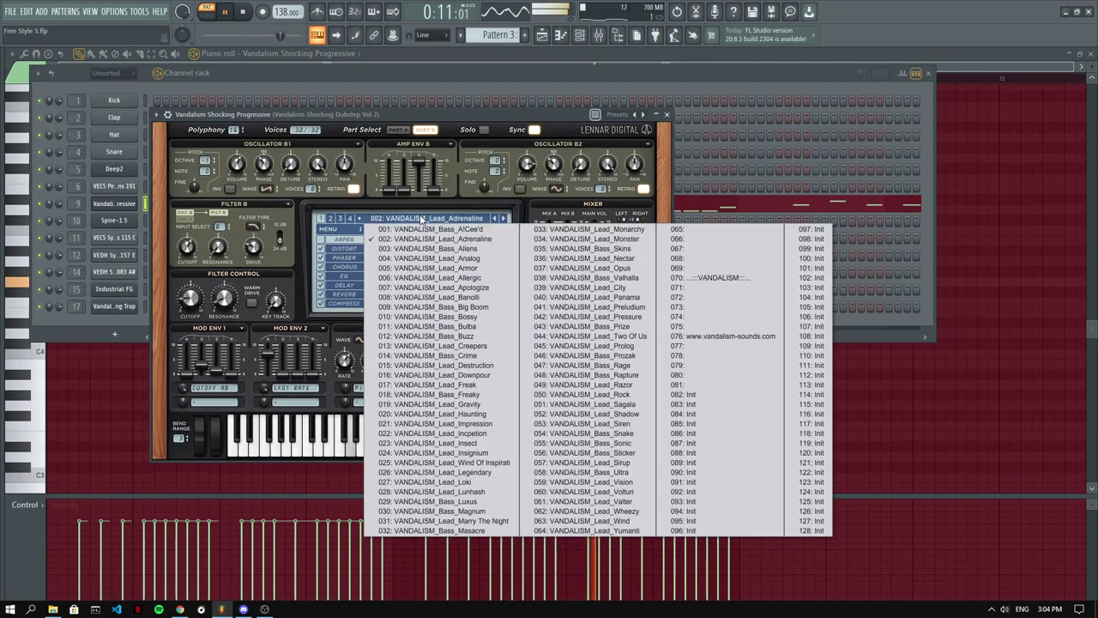
pyautogui.click(504, 68)
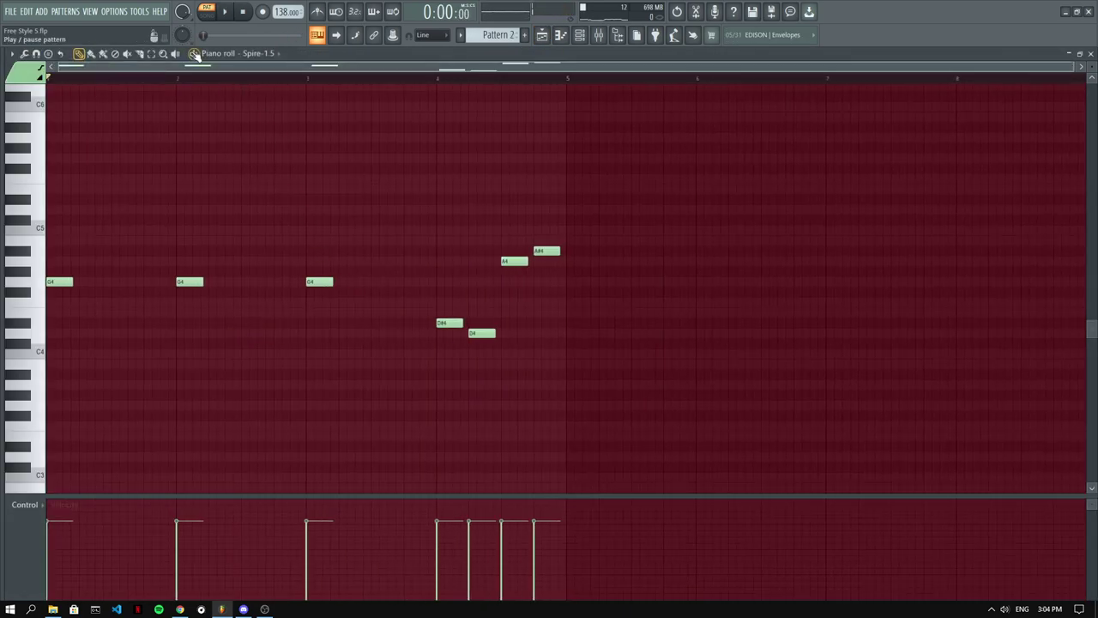
# Play Pattern 2 in the piano roll and open the Spire-1.5 synth that plays it
pyautogui.click(195, 53)
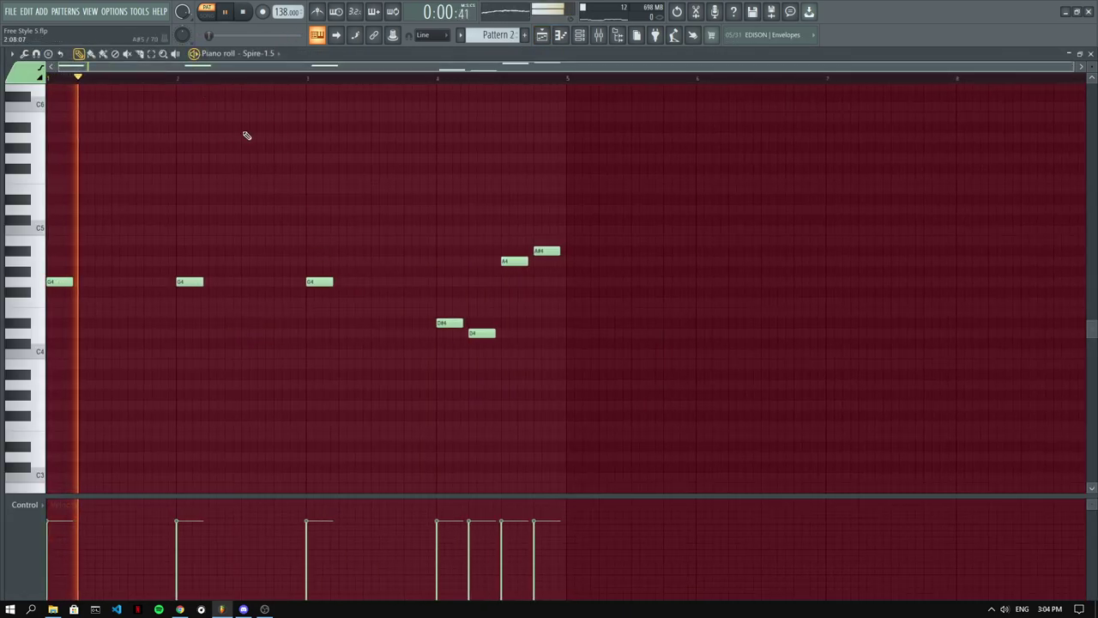
pyautogui.click(581, 36)
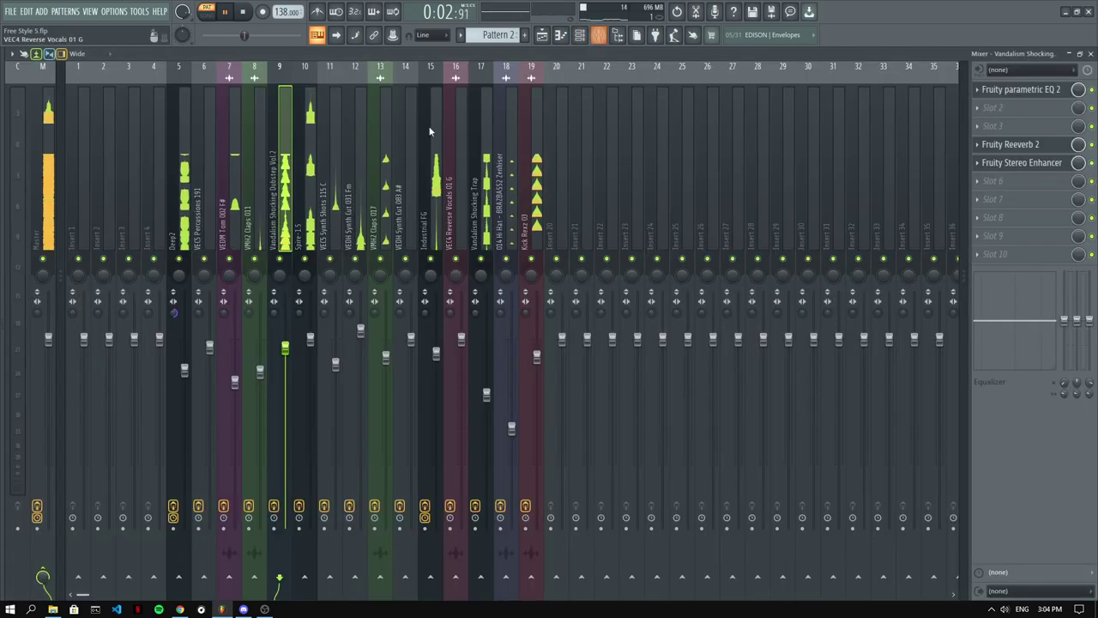
pyautogui.click(580, 36)
pyautogui.click(115, 218)
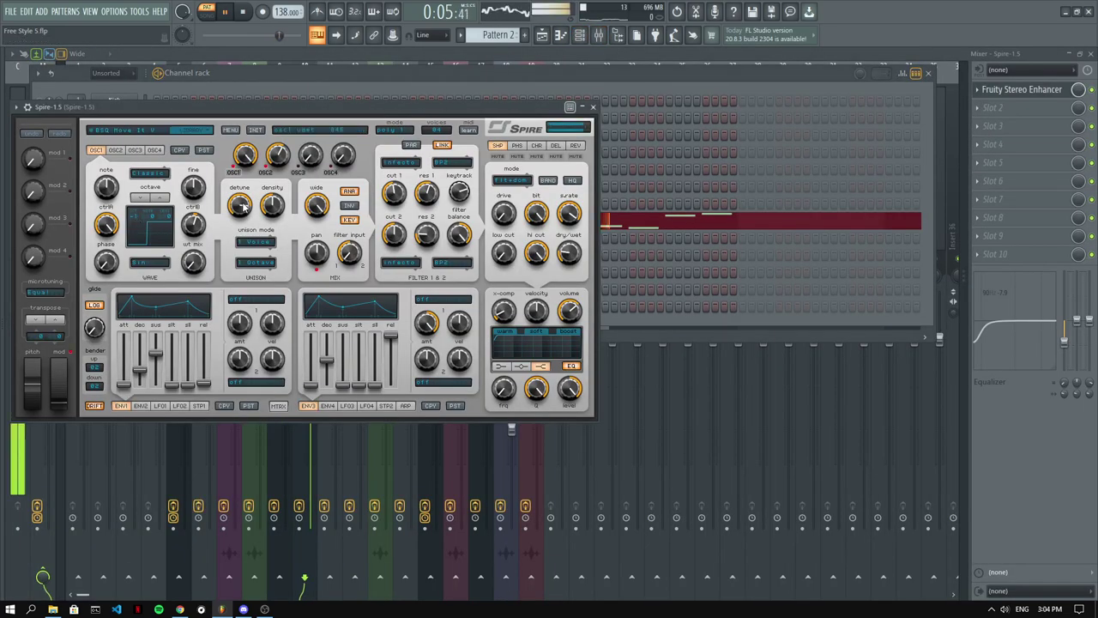
# Browse Spire's Basses and Seq & Arp factory folders and load the BSQ Move It V preset
pyautogui.click(128, 134)
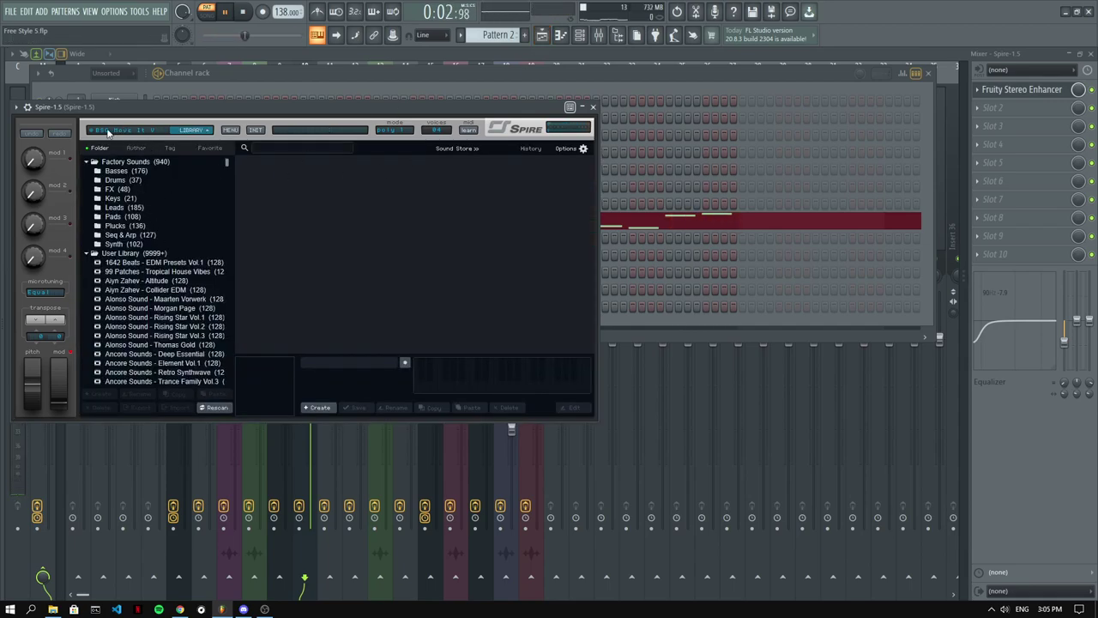
pyautogui.click(118, 172)
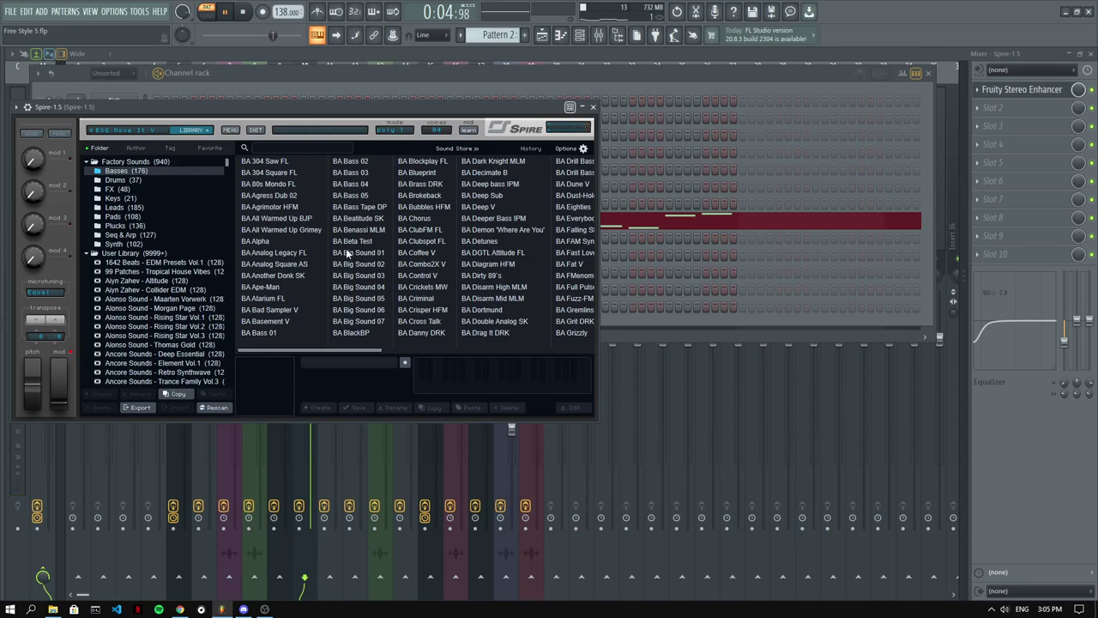
pyautogui.moveTo(361, 349); pyautogui.dragTo(484, 352)
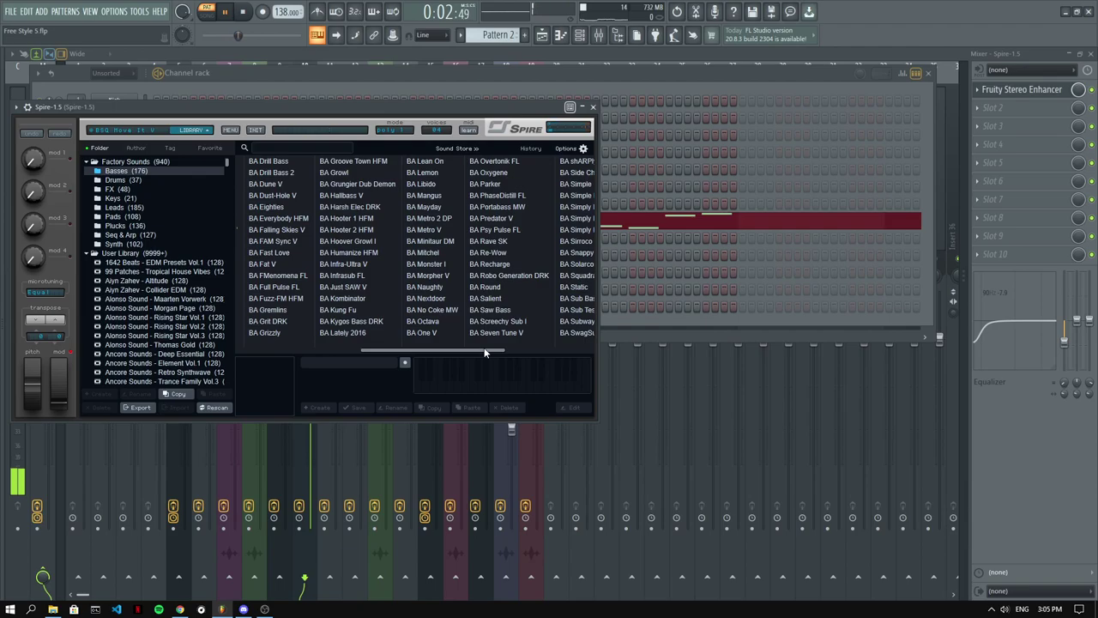
pyautogui.click(124, 235)
pyautogui.moveTo(463, 352); pyautogui.dragTo(306, 351)
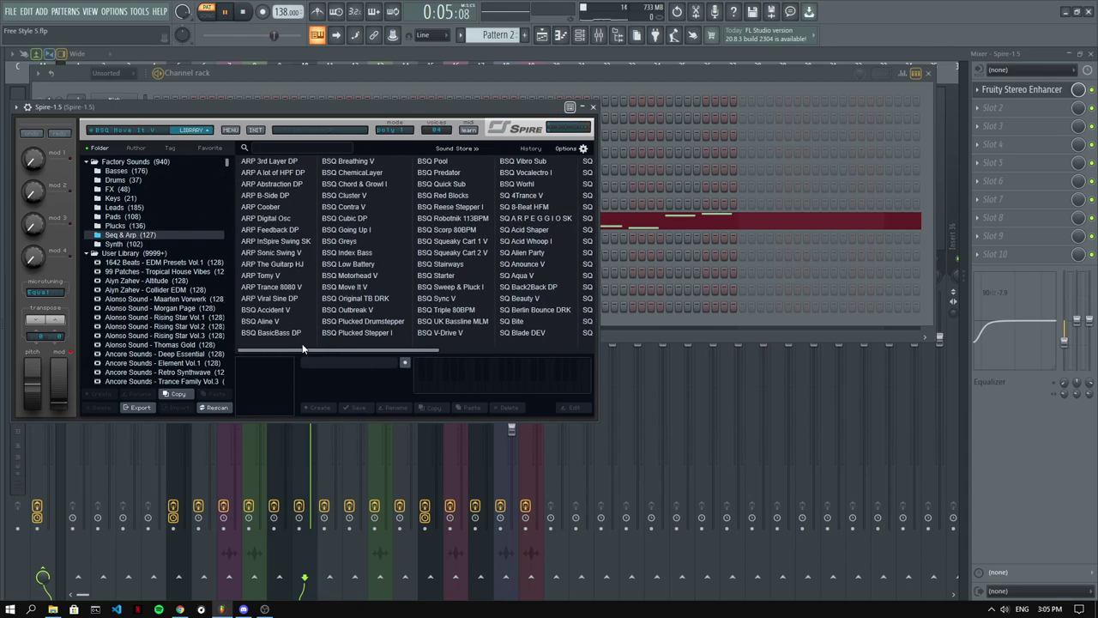
pyautogui.click(352, 288)
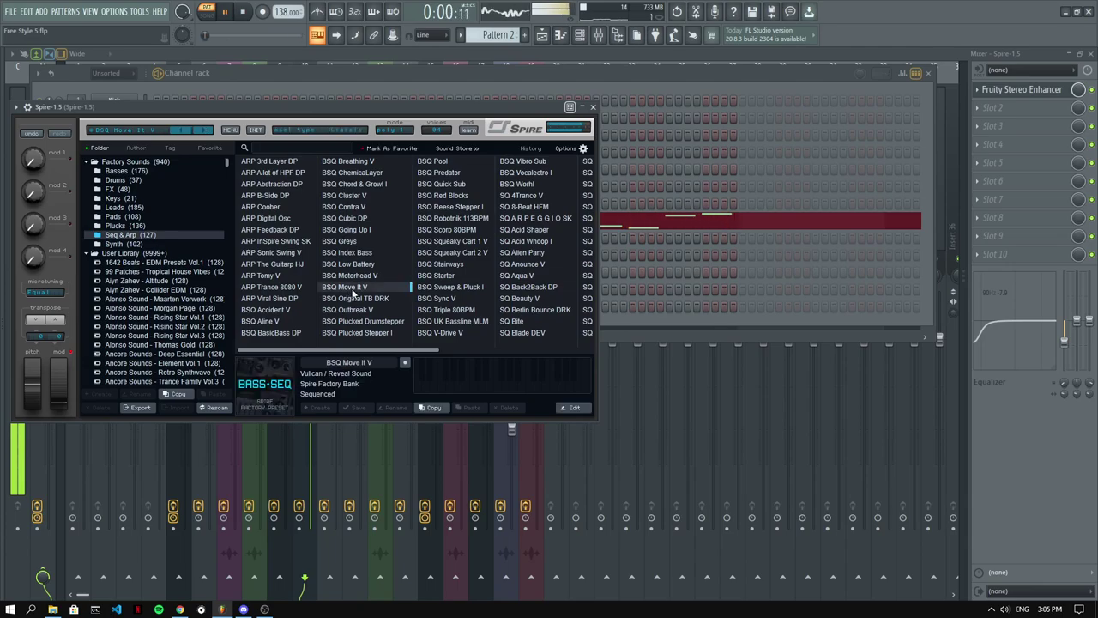
# Return to the playlist, open Pattern 7 in the piano roll and play it back
pyautogui.click(509, 73)
pyautogui.click(543, 35)
pyautogui.press('space')
pyautogui.doubleClick(447, 175)
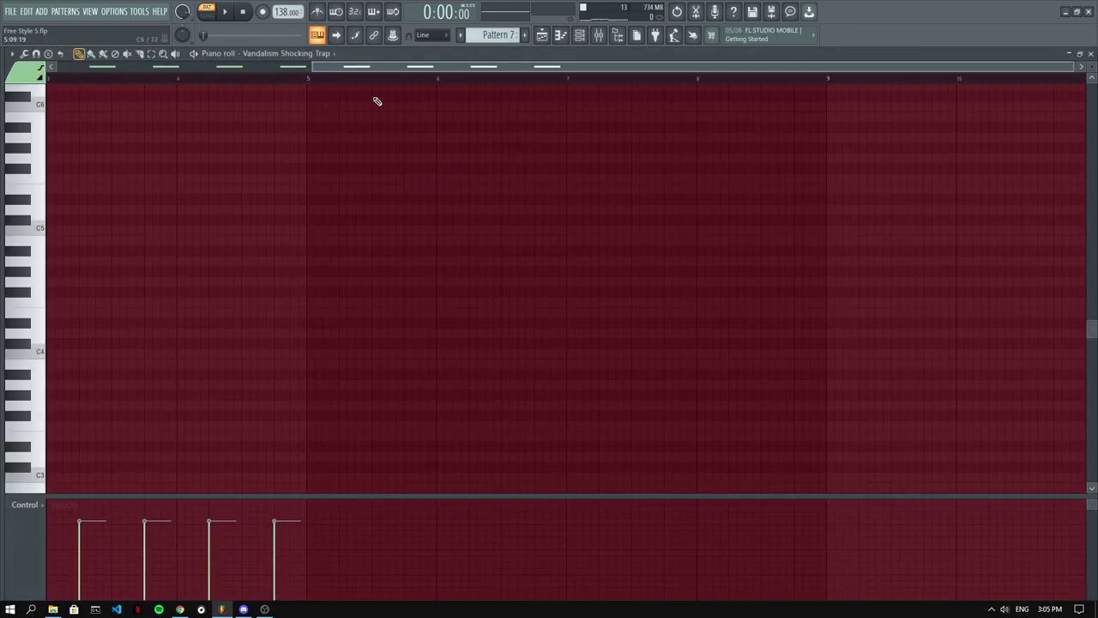
pyautogui.click(193, 54)
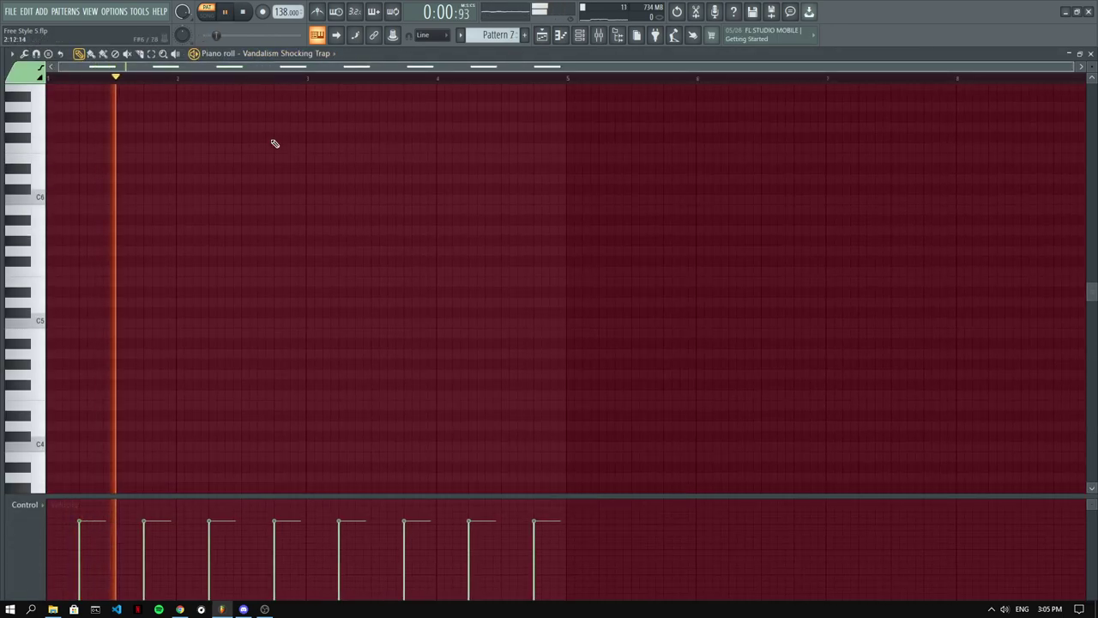
# Play the song from about bar 16 and lower the Vandalism Shocking Trap mixer track's volume to about -7.8 dB
pyautogui.click(541, 38)
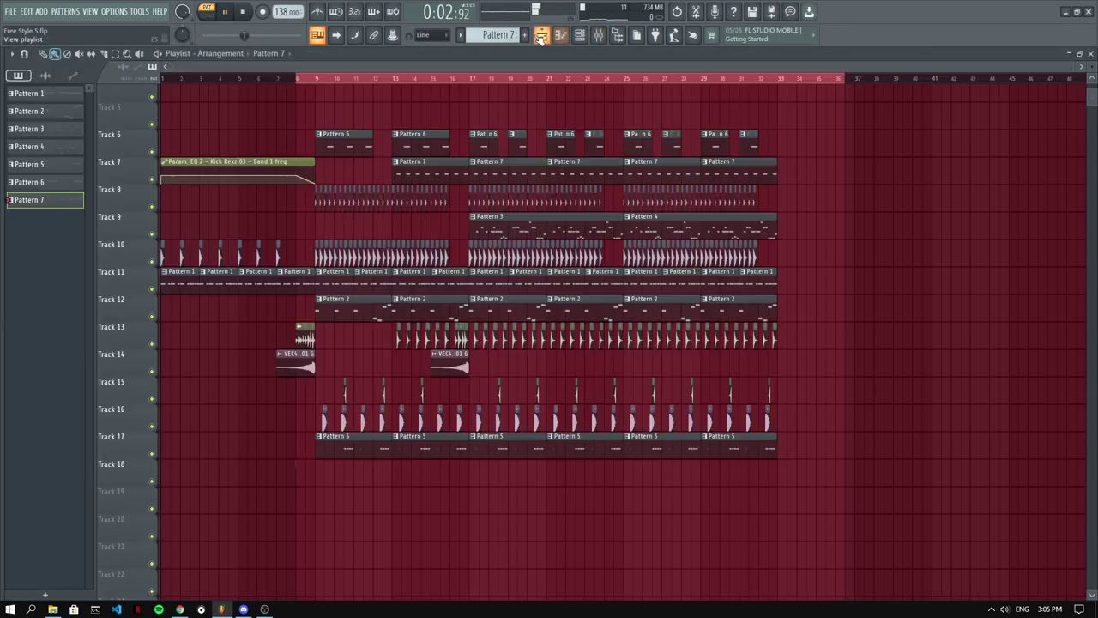
pyautogui.click(461, 80)
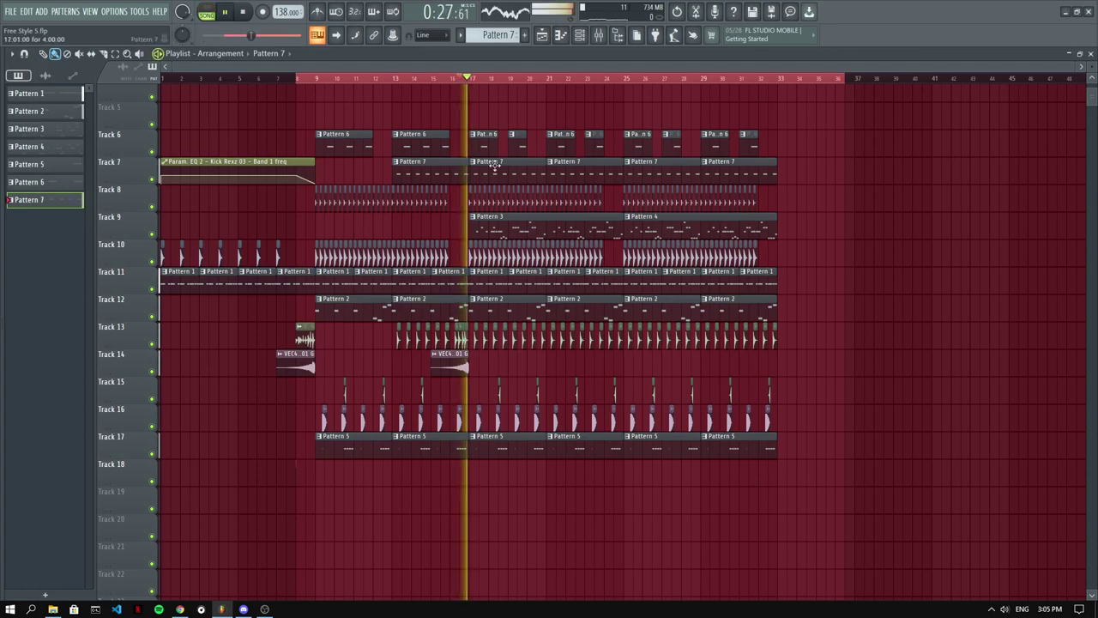
pyautogui.click(580, 36)
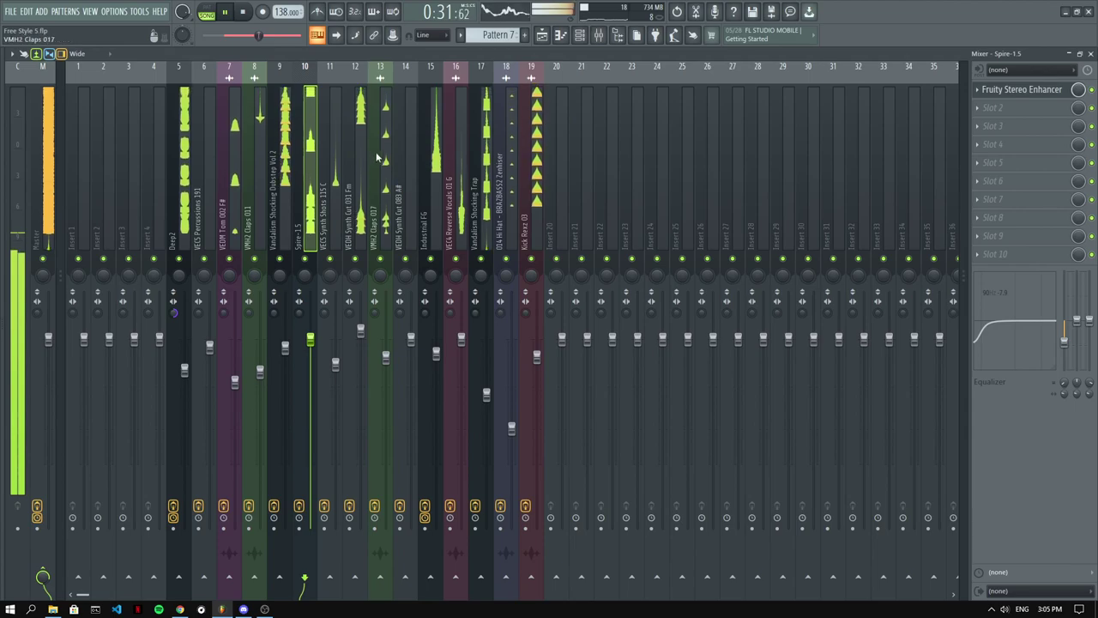
pyautogui.click(480, 378)
pyautogui.moveTo(485, 393); pyautogui.dragTo(486, 402)
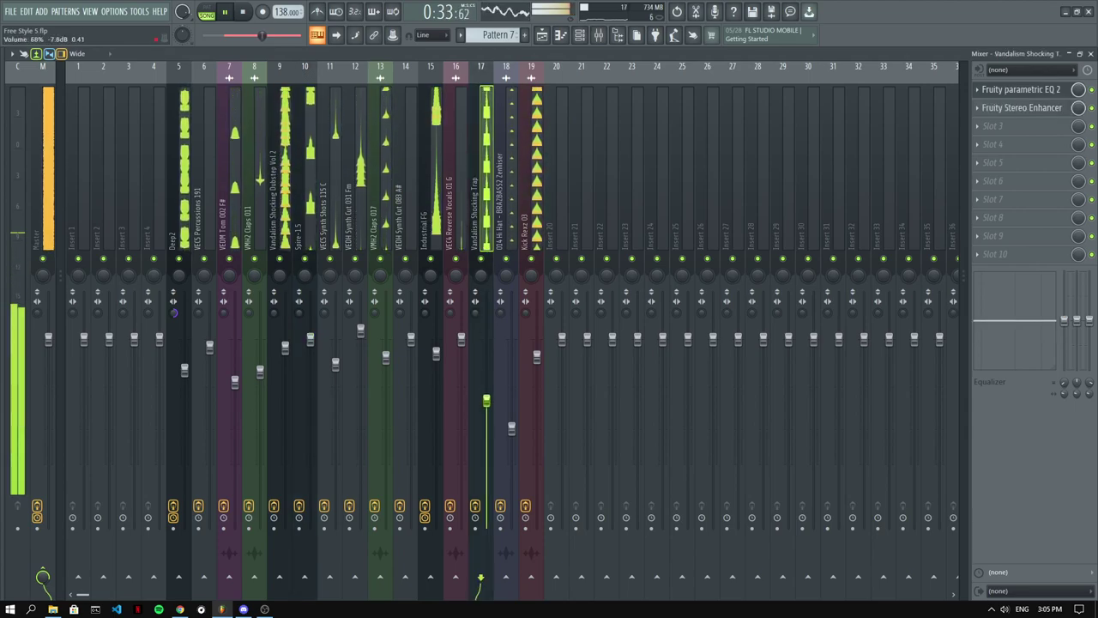
# Adjust the phase offset to 1.6 ms right in the Vandalism Shocking Trap track's Fruity Stereo Enhancer and return to the playlist
pyautogui.click(1023, 109)
pyautogui.moveTo(215, 245); pyautogui.dragTo(214, 222)
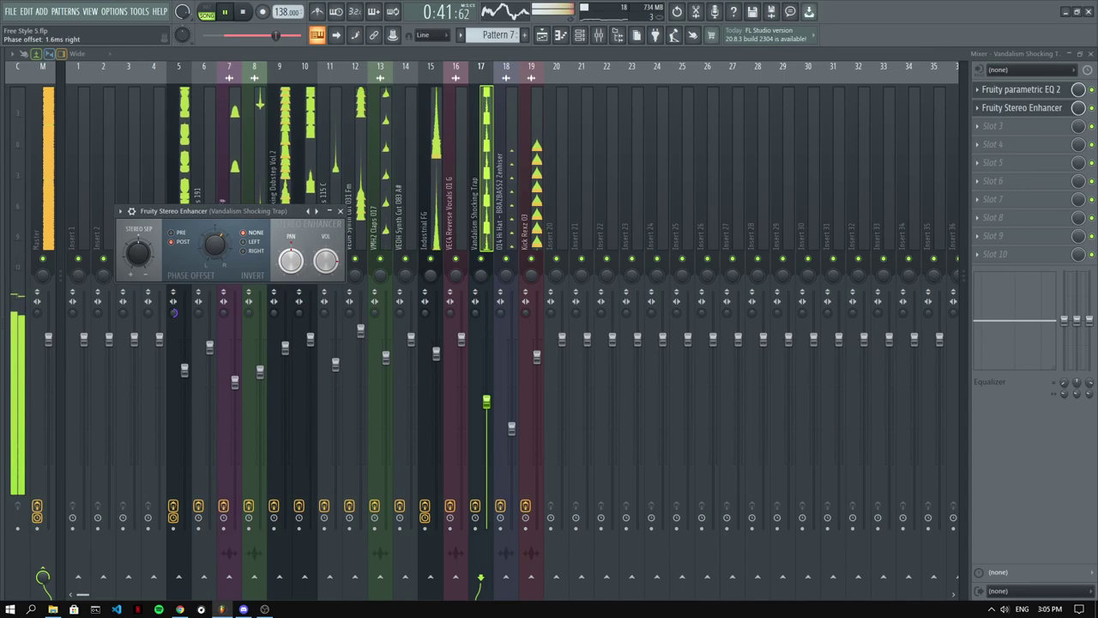
pyautogui.press('F5')
# Stop the song, open Pattern 6 from Track 6 in the piano roll and play it
pyautogui.press('space')
pyautogui.doubleClick(589, 140)
pyautogui.click(196, 55)
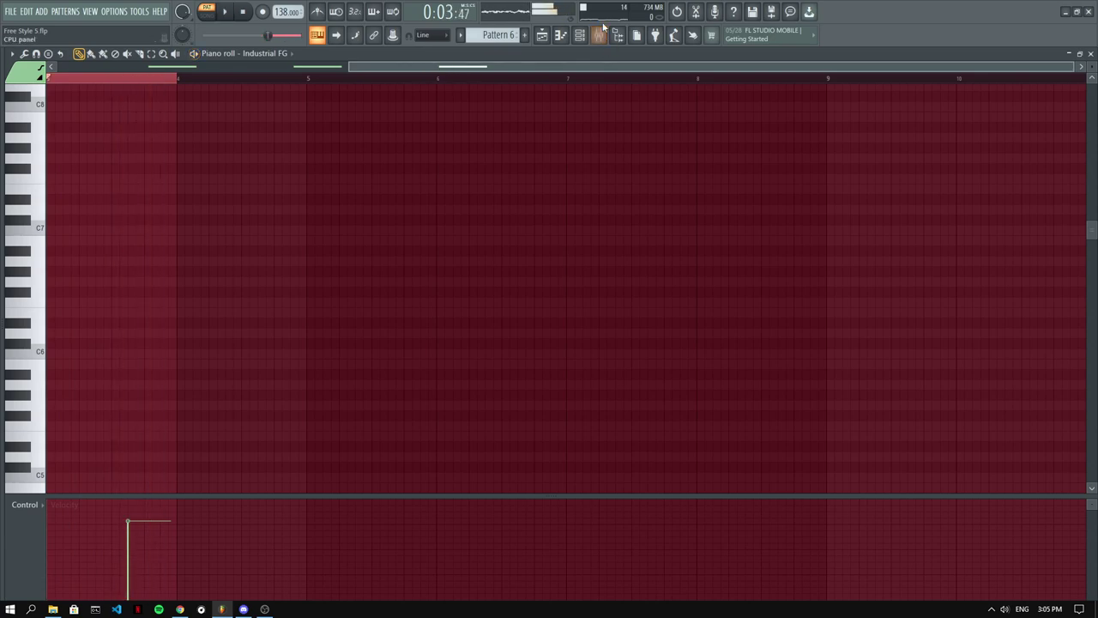
# Inspect the Fruity Reeverb 2 settings on the Industrial FG mixer track
pyautogui.click(601, 33)
pyautogui.click(429, 131)
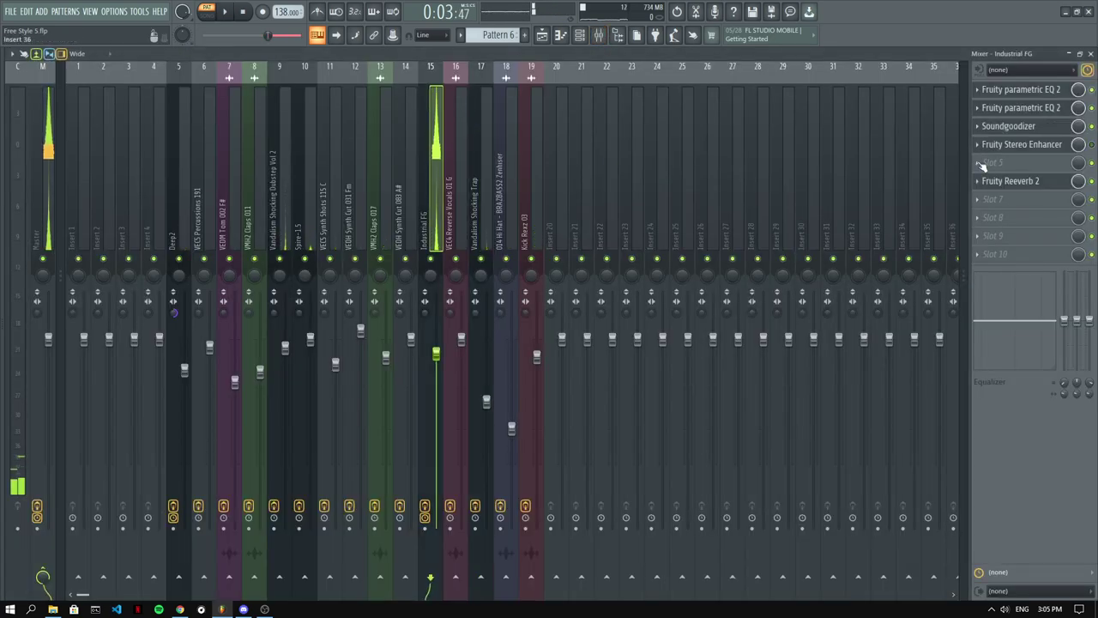
pyautogui.click(1032, 185)
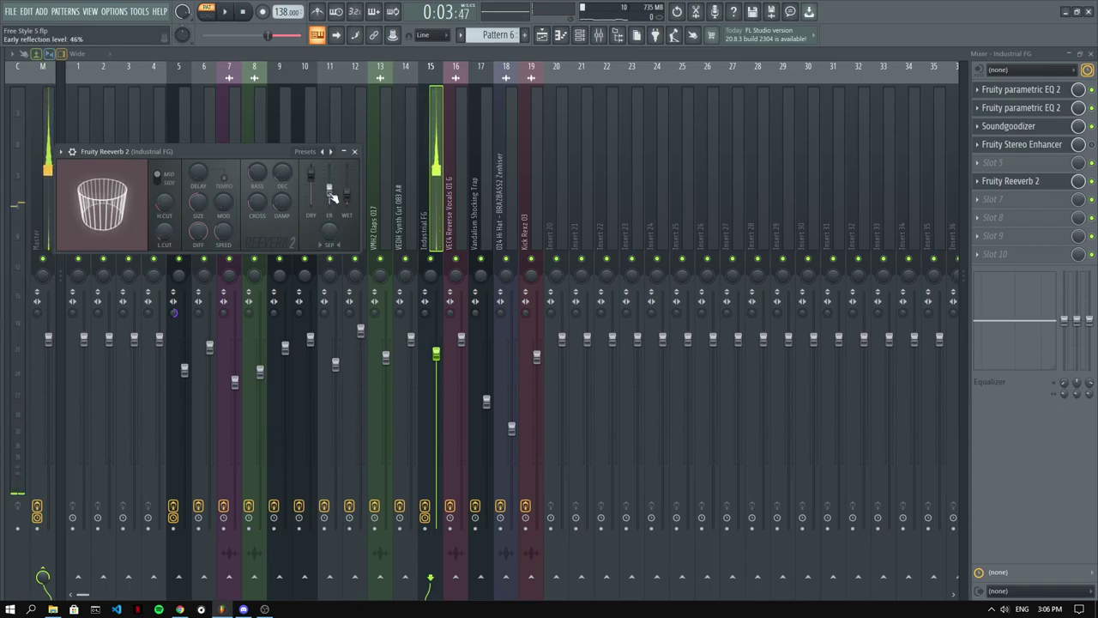
# Play the arrangement from bar 13 in the playlist and open the VEC4 Reverse Vocals 01 G clip's sample settings
pyautogui.press('F5')
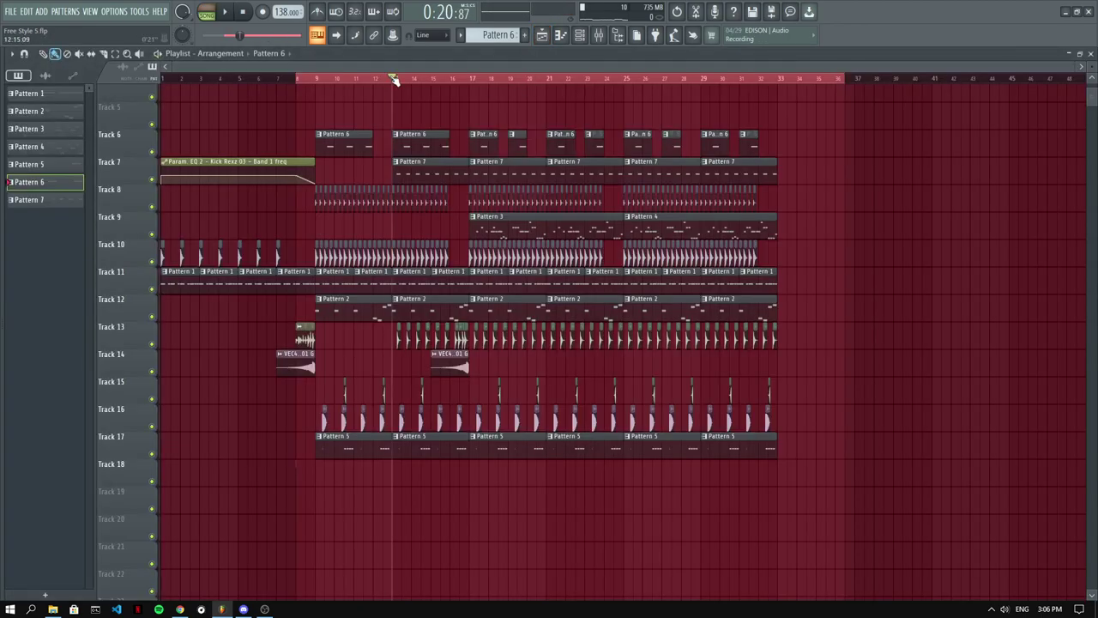
pyautogui.press('space')
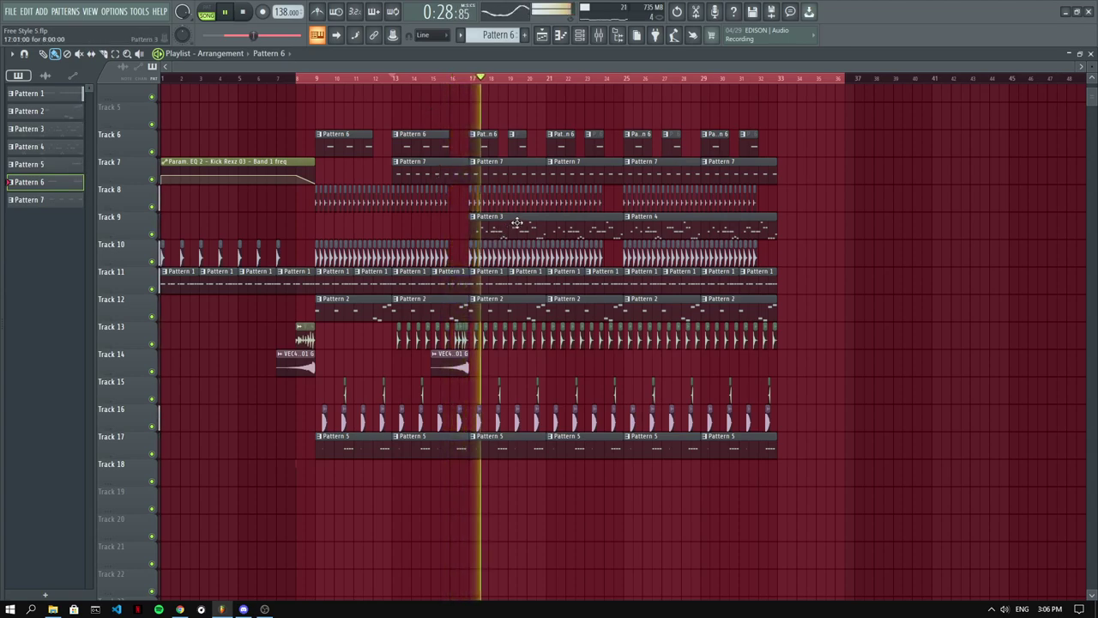
pyautogui.press('space')
pyautogui.doubleClick(452, 360)
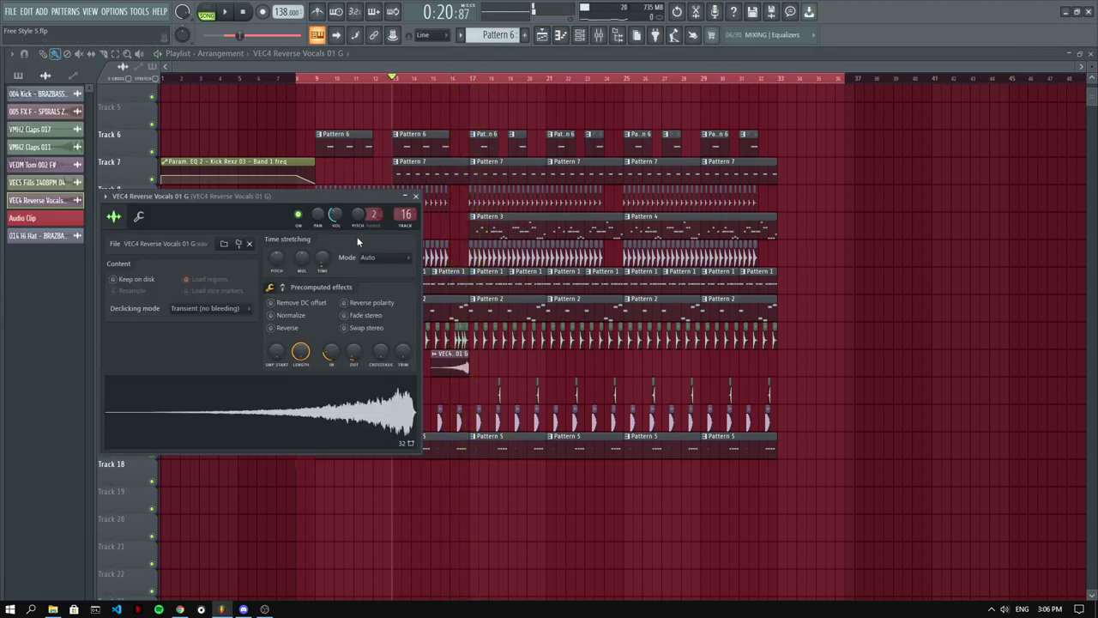
# Inspect the Fruity delay bank and Fruity Reeverb 2 settings on the VEC4 Reverse Vocals 01 G mixer track
pyautogui.click(601, 36)
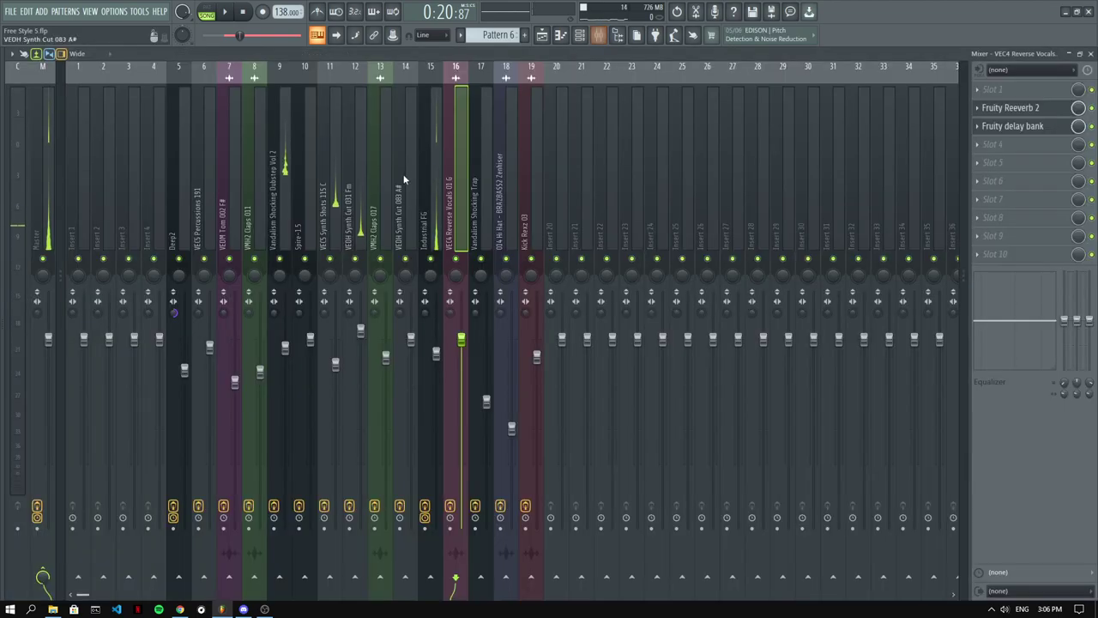
pyautogui.click(1008, 130)
pyautogui.click(1012, 108)
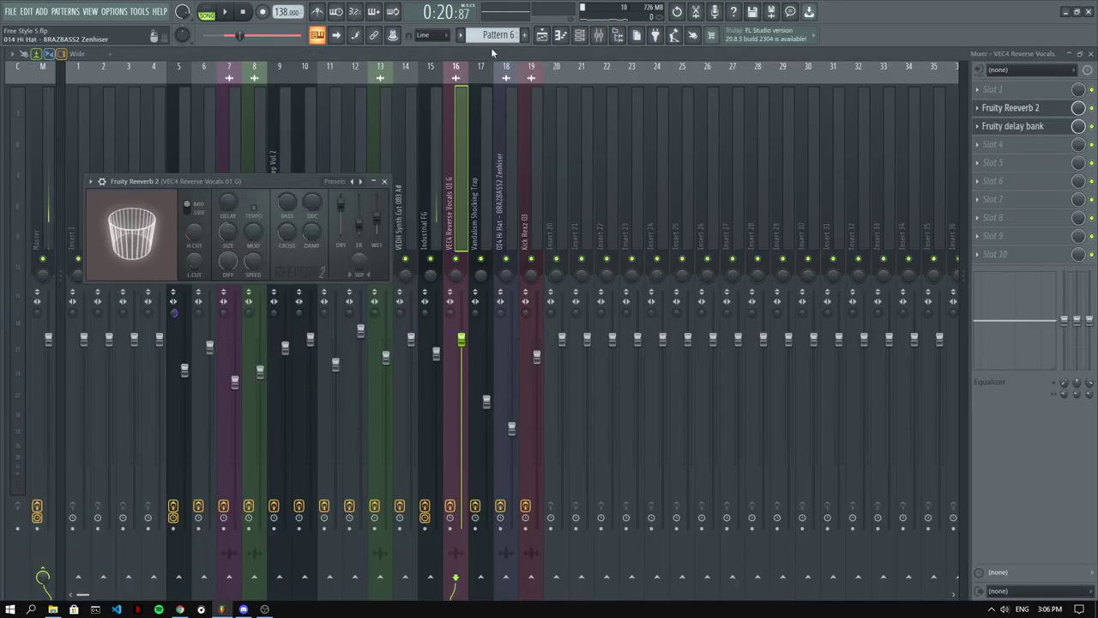
# Play the arrangement from bar 13 in the playlist and open the sample settings of a VEDM Tom 002 F# clip on Track 16
pyautogui.click(544, 35)
pyautogui.press('space')
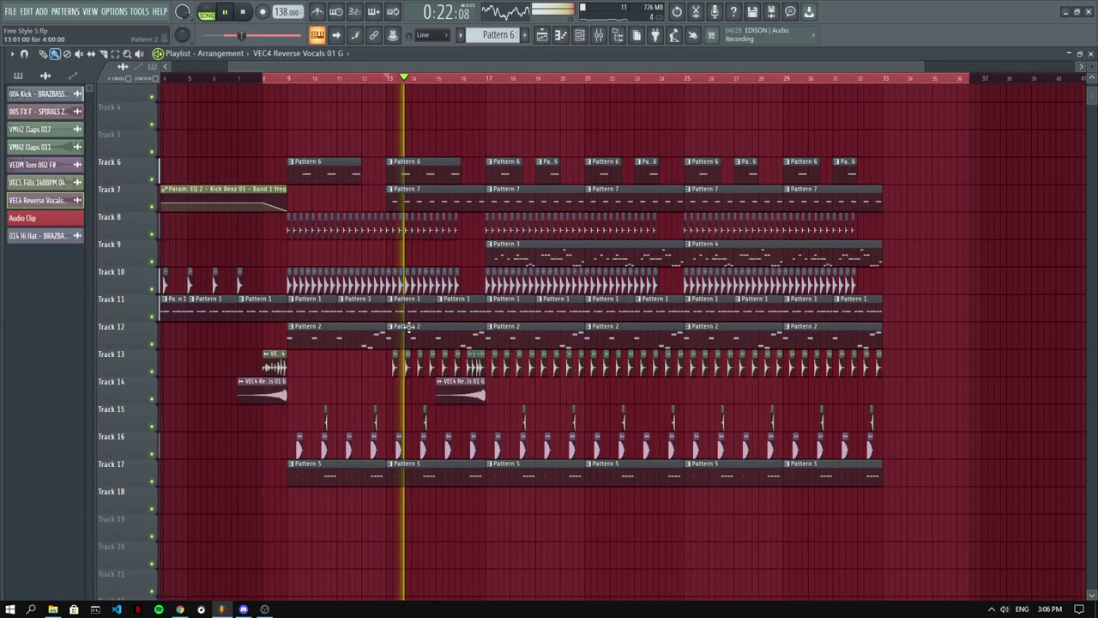
pyautogui.scroll(1, 443, 404)
pyautogui.scroll(-2, 443, 404)
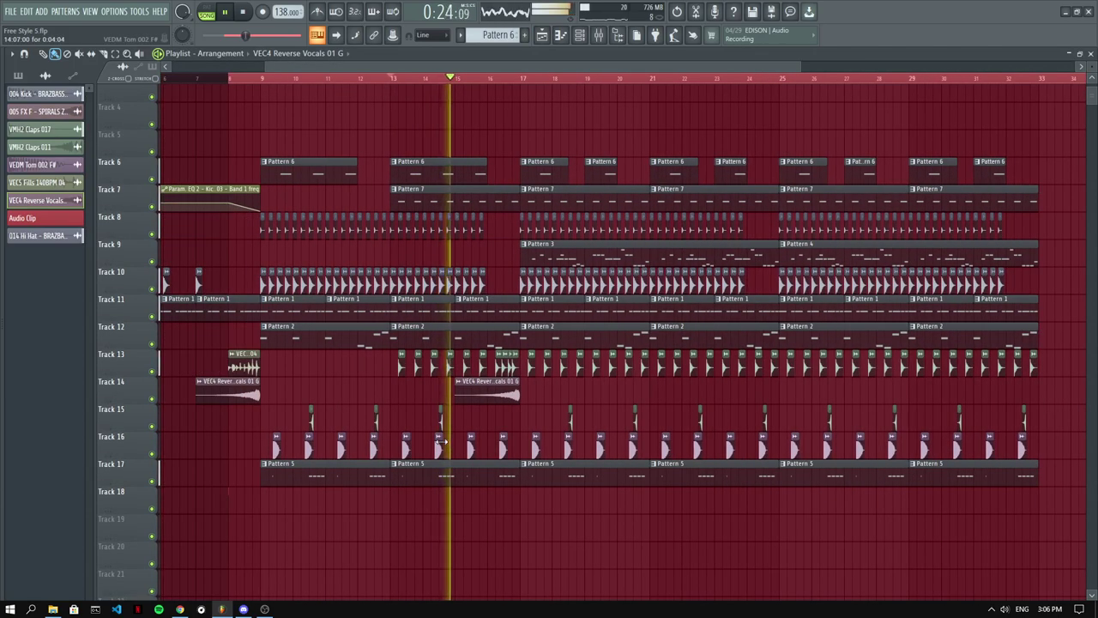
pyautogui.press('space')
pyautogui.click(436, 441)
pyautogui.doubleClick(438, 447)
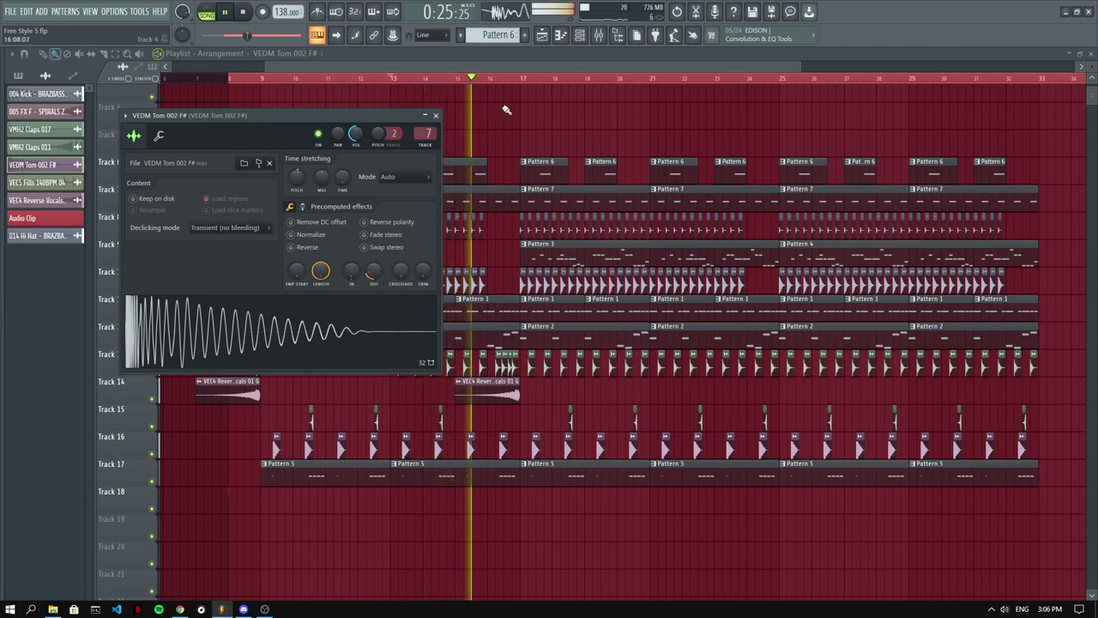
# Close the tom's sample settings, stop the song, and open Pattern 2 from Track 12 in the piano roll and play it
pyautogui.press('Escape')
pyautogui.scroll(3, 506, 109)
pyautogui.scroll(-3, 477, 106)
pyautogui.press('space')
pyautogui.doubleClick(432, 335)
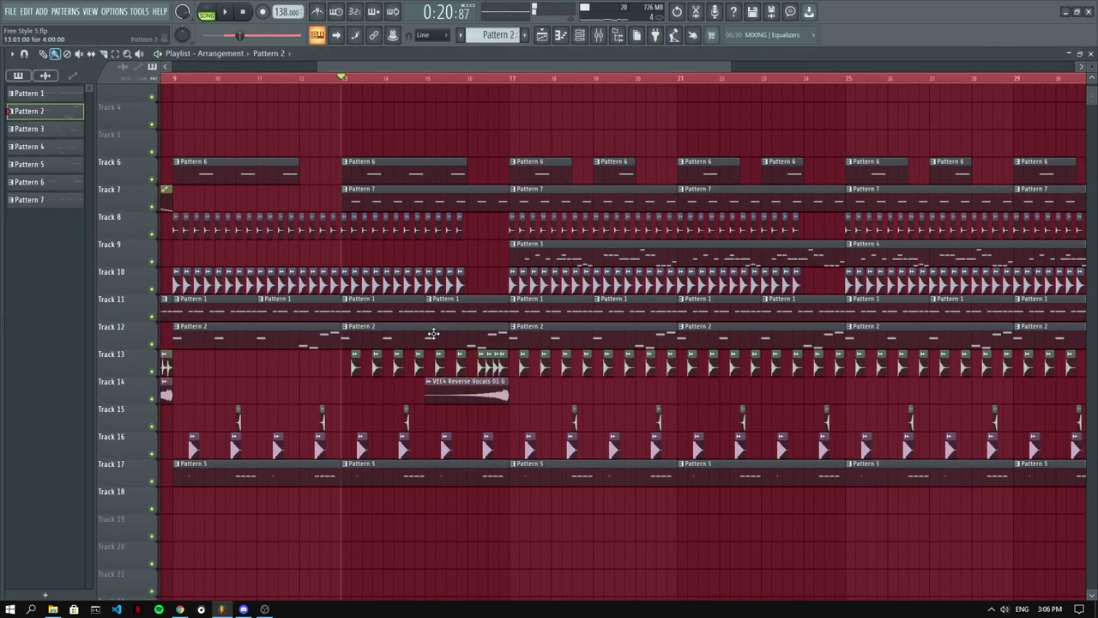
pyautogui.click(195, 53)
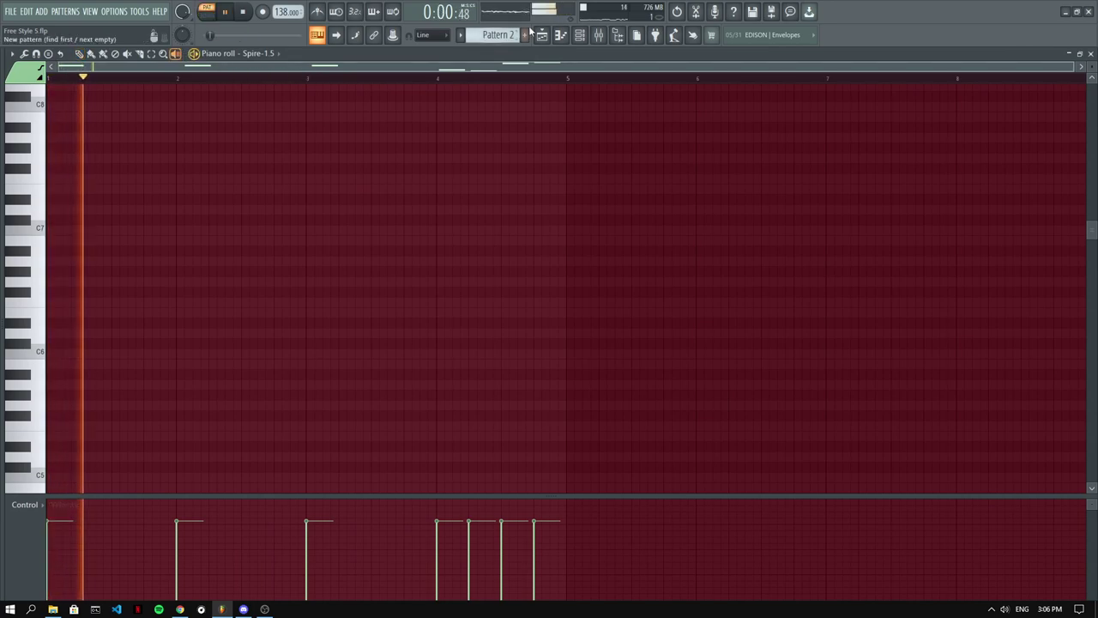
# Open Pattern 1 from Track 11 in the piano roll during playback and return to the playlist
pyautogui.press('F7')
pyautogui.doubleClick(365, 309)
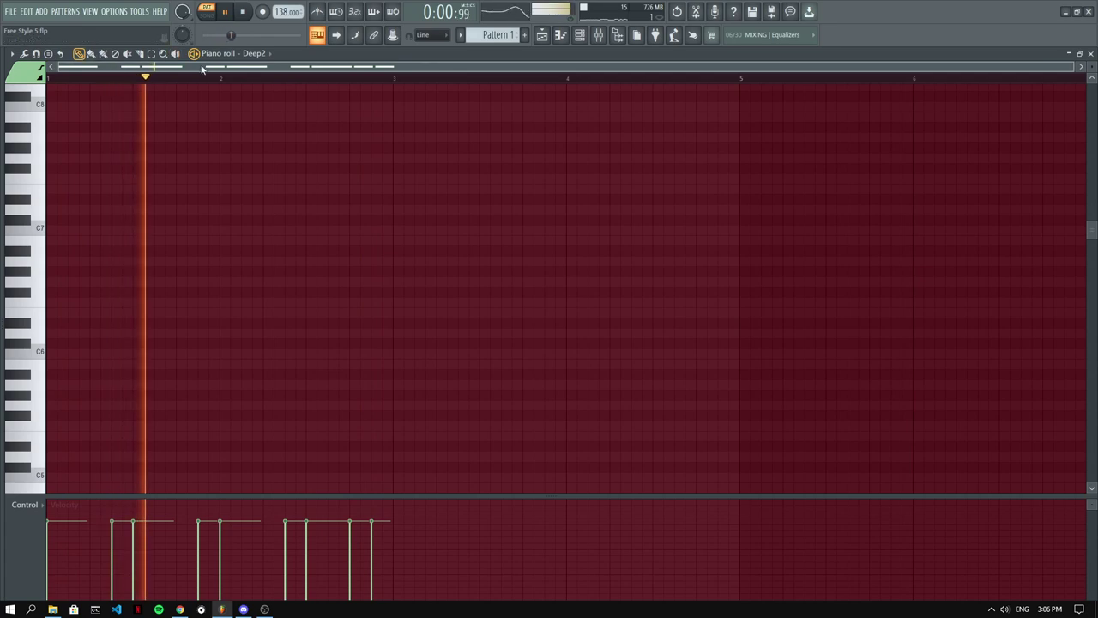
pyautogui.press('F7')
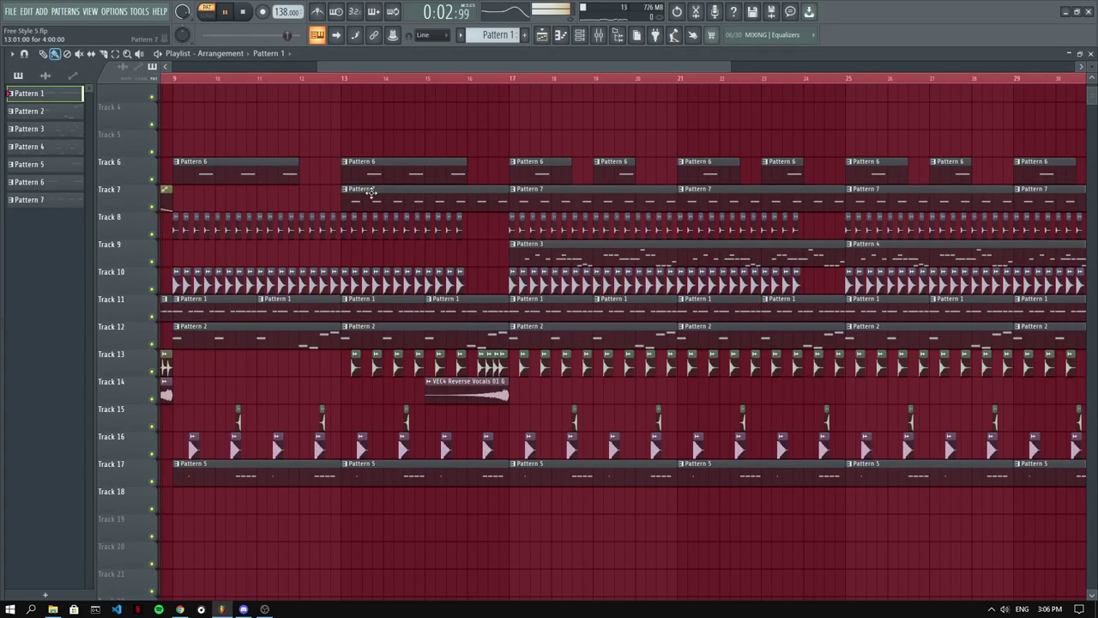
# Open Pattern 6 from Track 6 in the piano roll, bring its notes into view and play them
pyautogui.doubleClick(399, 175)
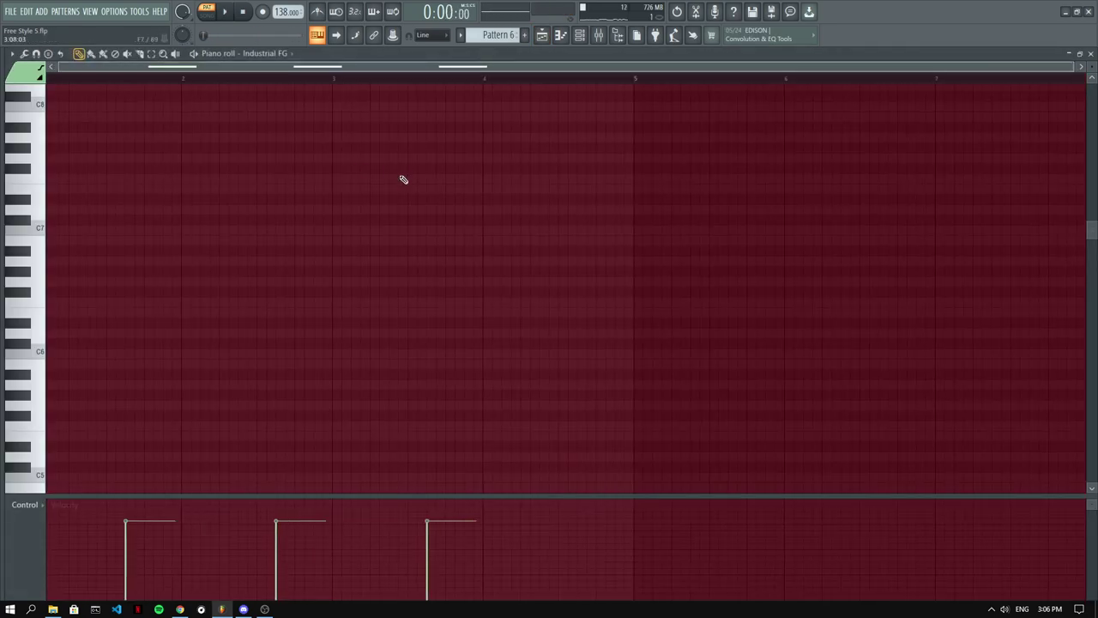
pyautogui.scroll(-5, 530, 179)
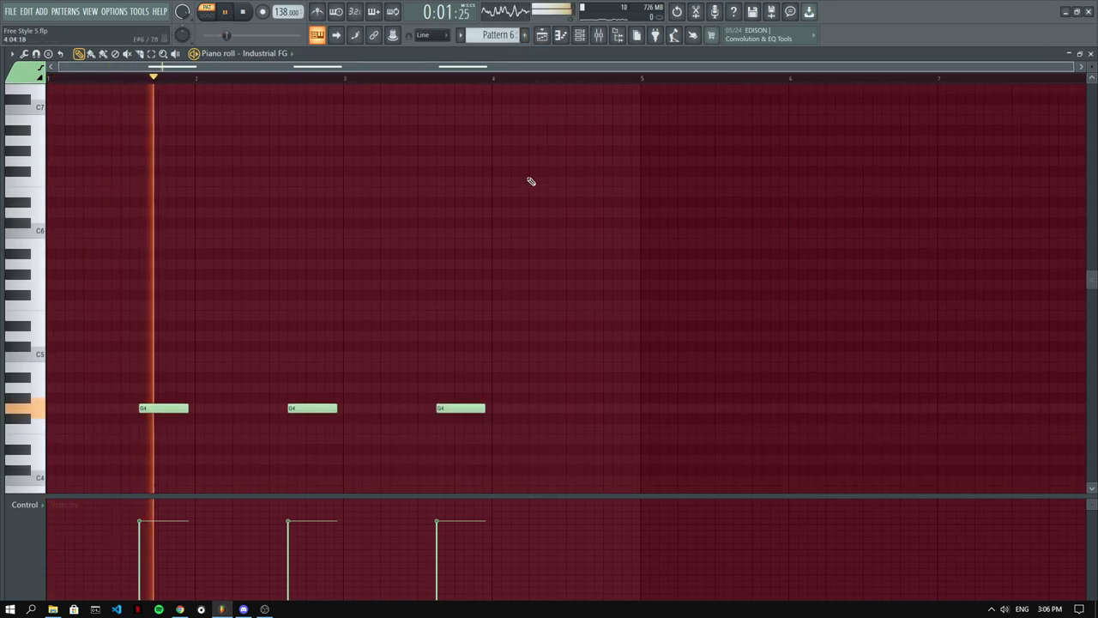
pyautogui.press('space')
# Open the Industrial FG synth from the channel rack and look up its preset in the preset list
pyautogui.click(598, 36)
pyautogui.click(581, 36)
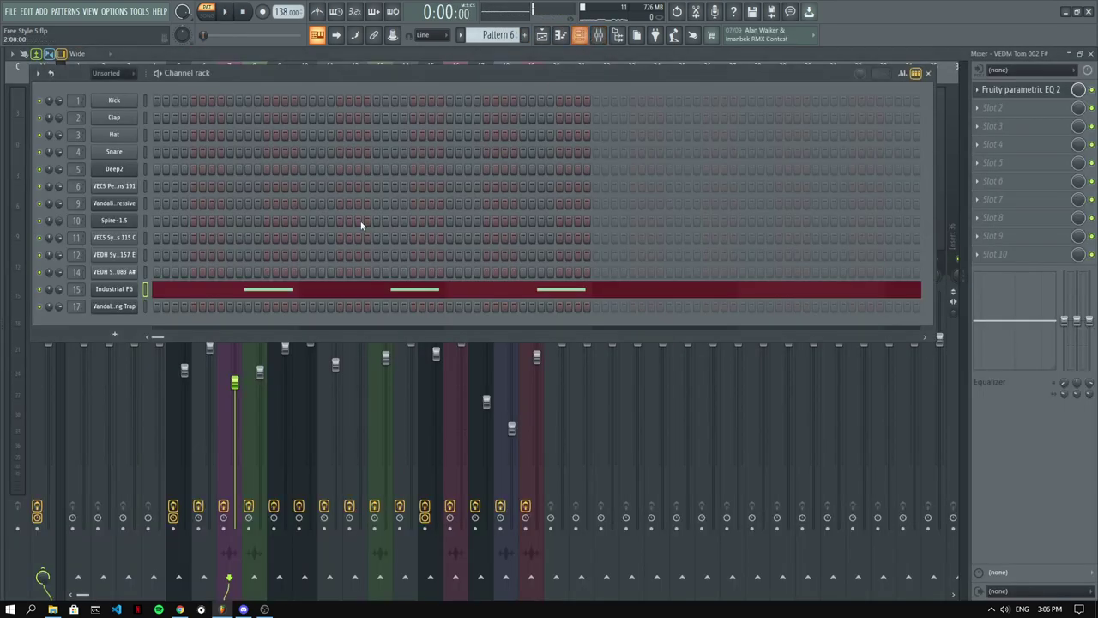
pyautogui.click(129, 290)
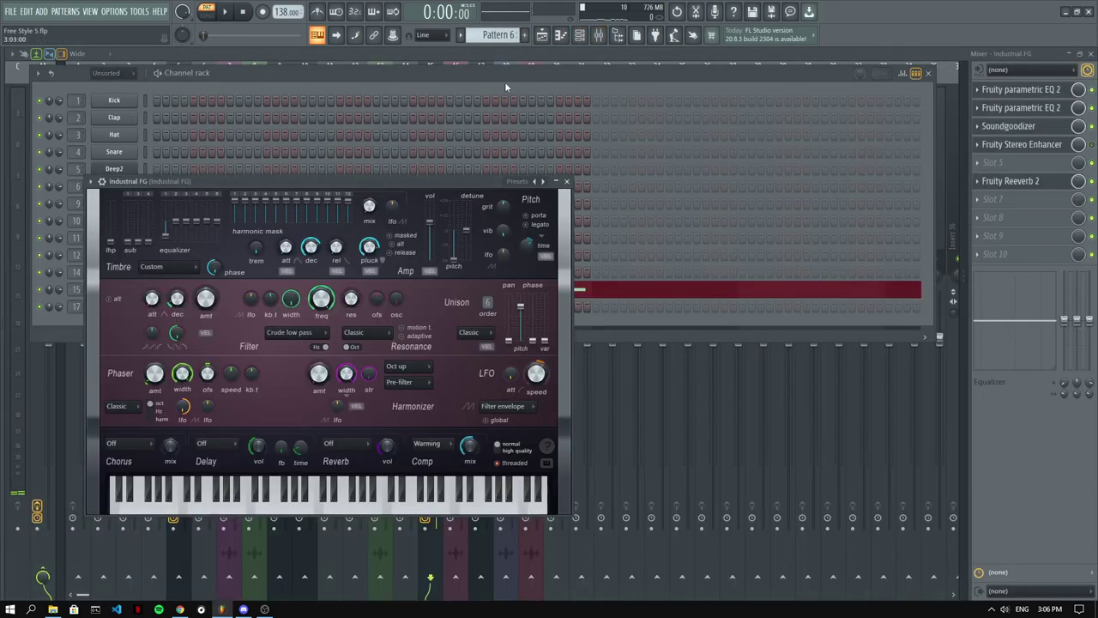
pyautogui.click(531, 183)
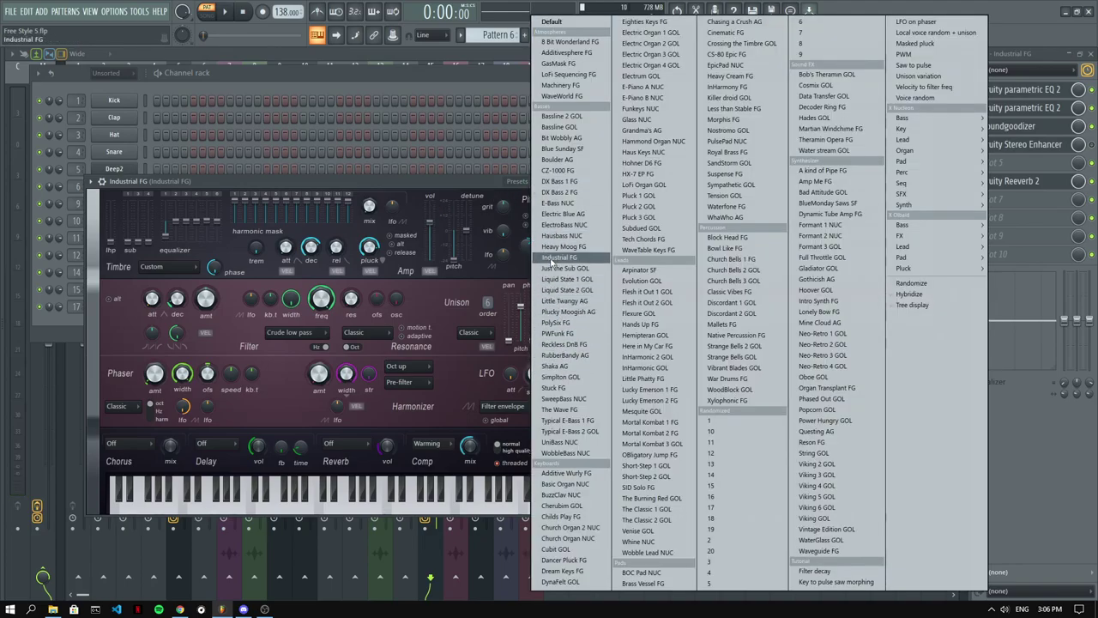
pyautogui.click(453, 178)
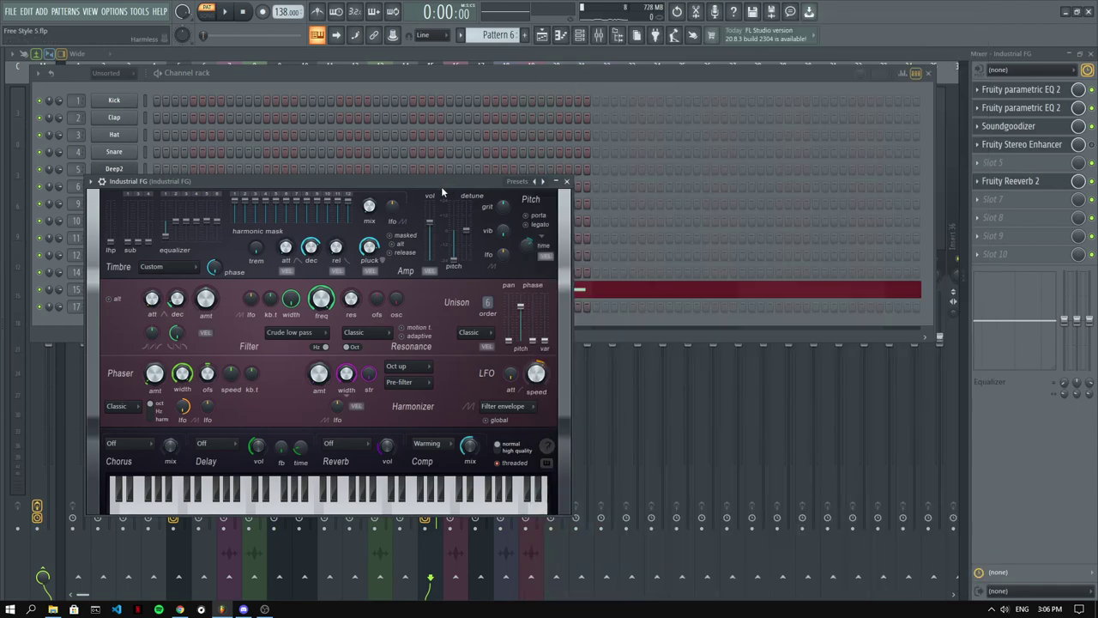
# Play the arrangement and slightly lower the Industrial FG track's volume in the mixer
pyautogui.click(542, 34)
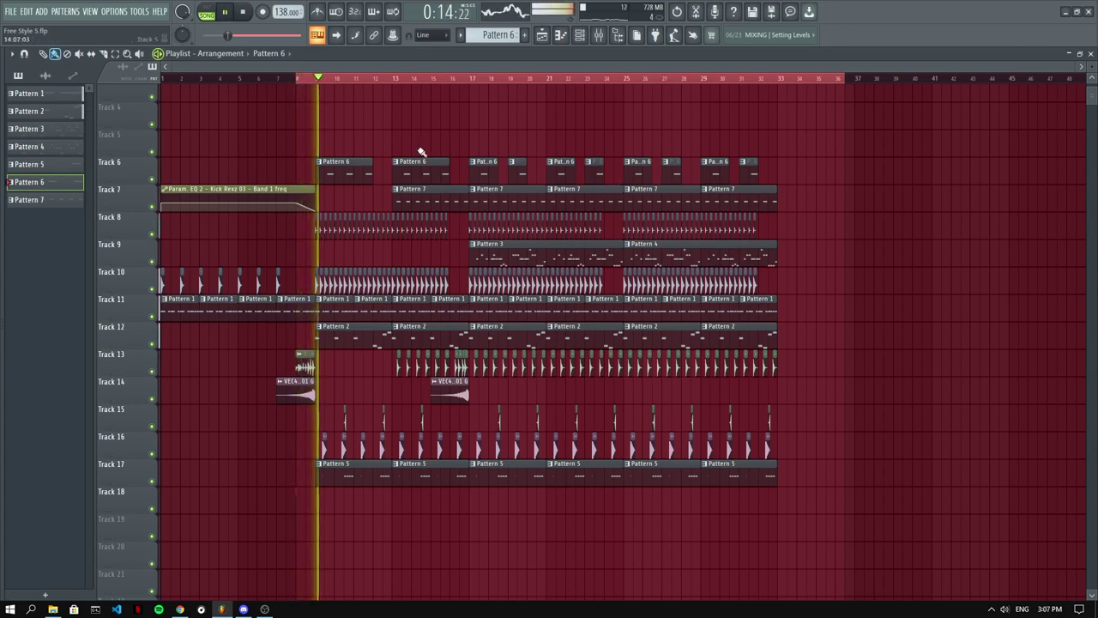
pyautogui.click(600, 35)
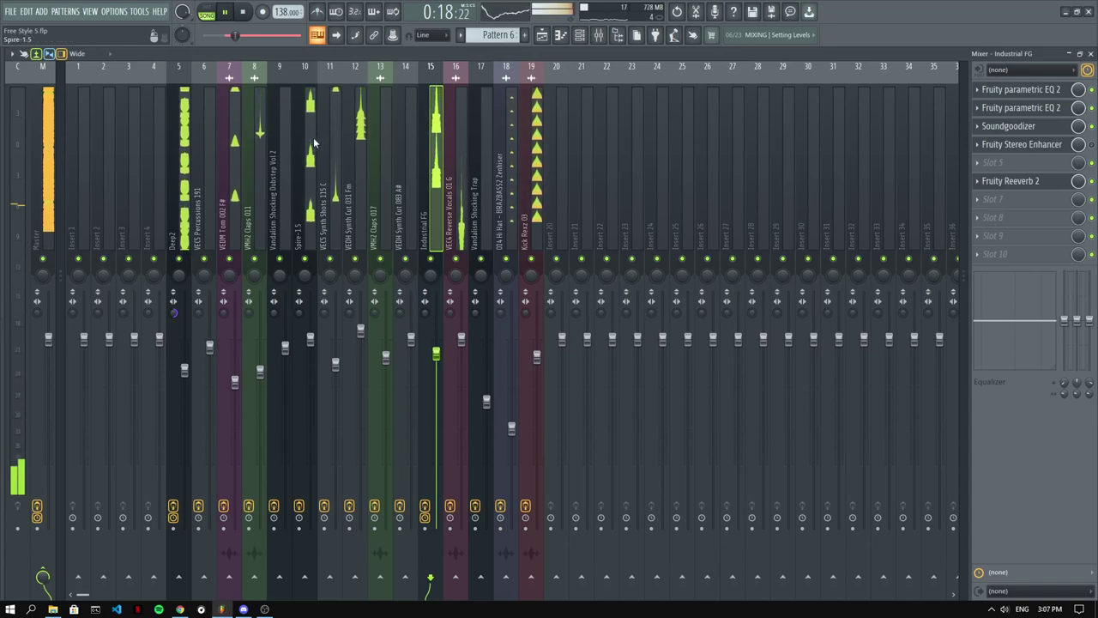
pyautogui.moveTo(438, 355); pyautogui.dragTo(438, 361)
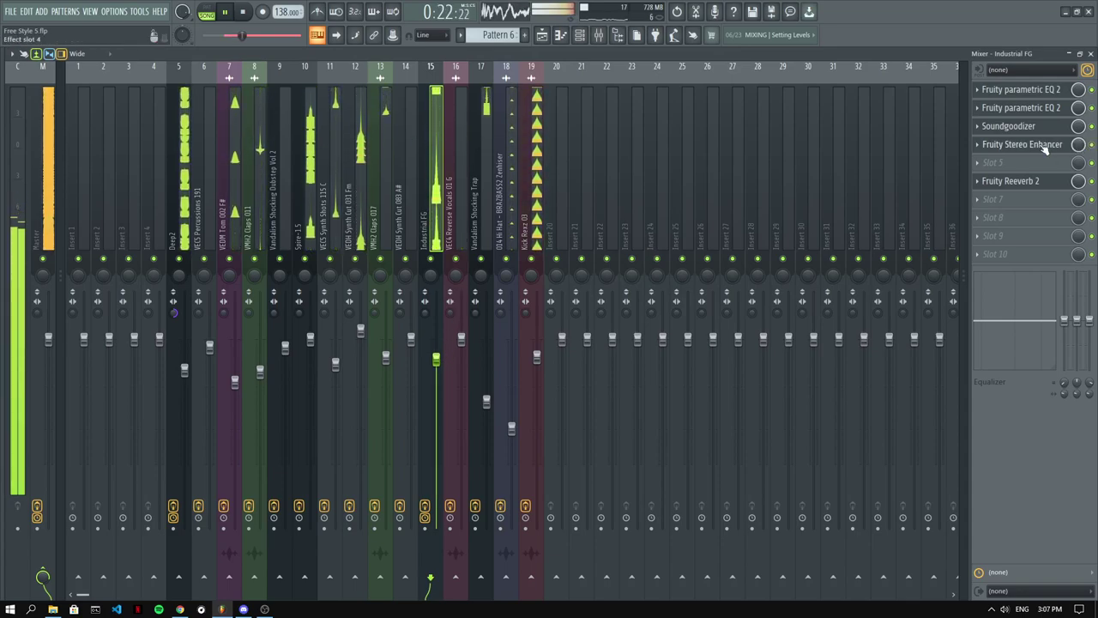
# Set the wet level to 48% in the Industrial FG track's Fruity Reeverb 2 and close the effect
pyautogui.click(1011, 181)
pyautogui.moveTo(350, 207); pyautogui.dragTo(350, 194)
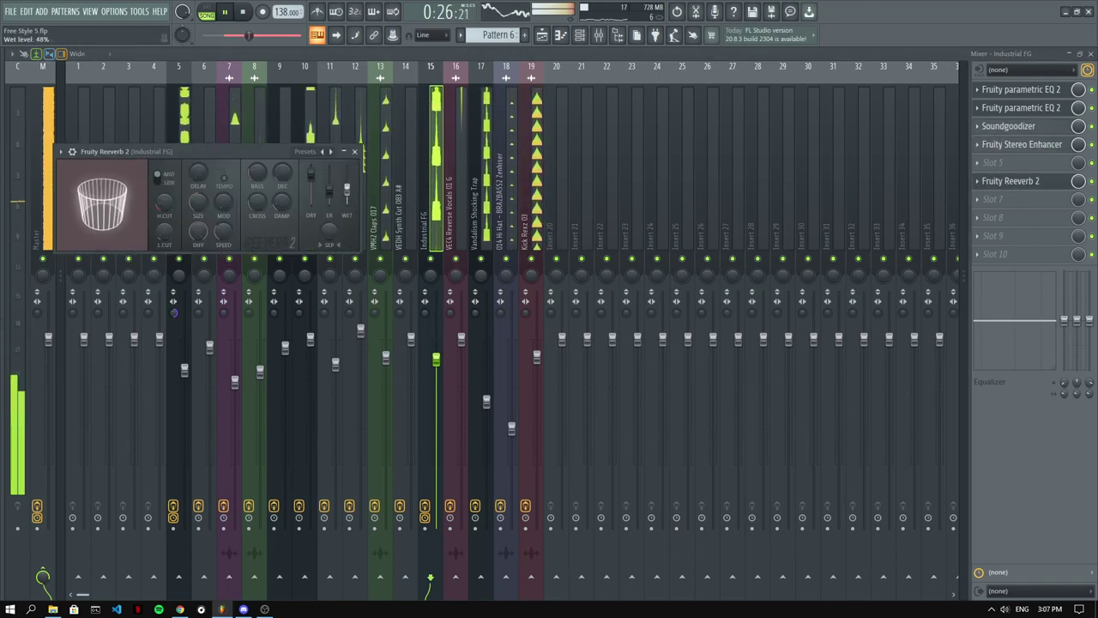
pyautogui.press('Escape')
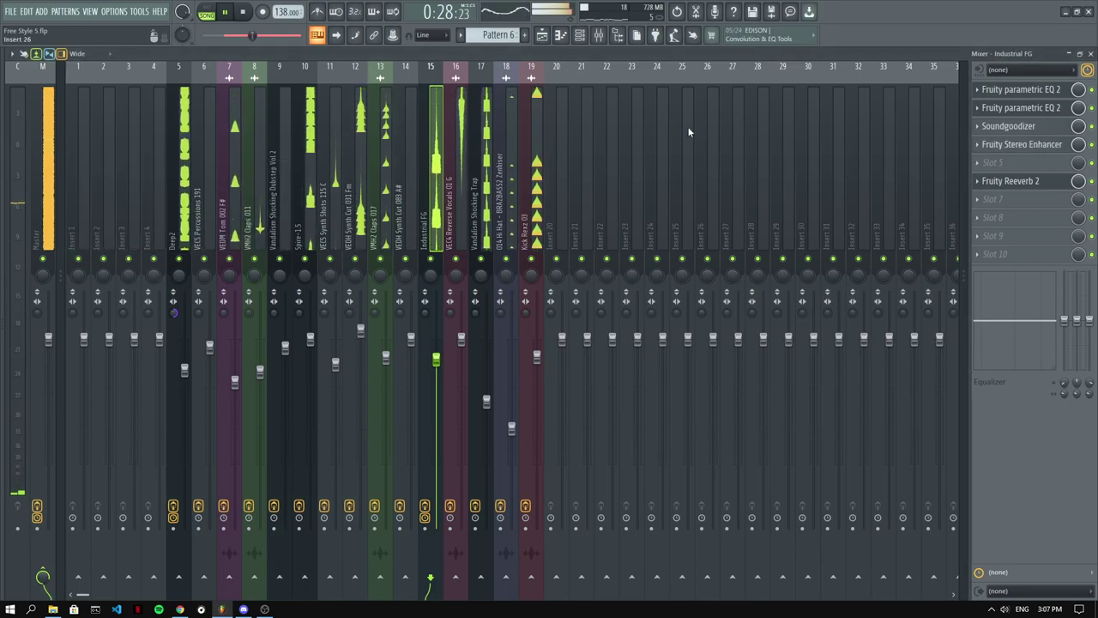
# Review the full arrangement in the playlist during playback and check the Master track's effects in the mixer
pyautogui.click(545, 39)
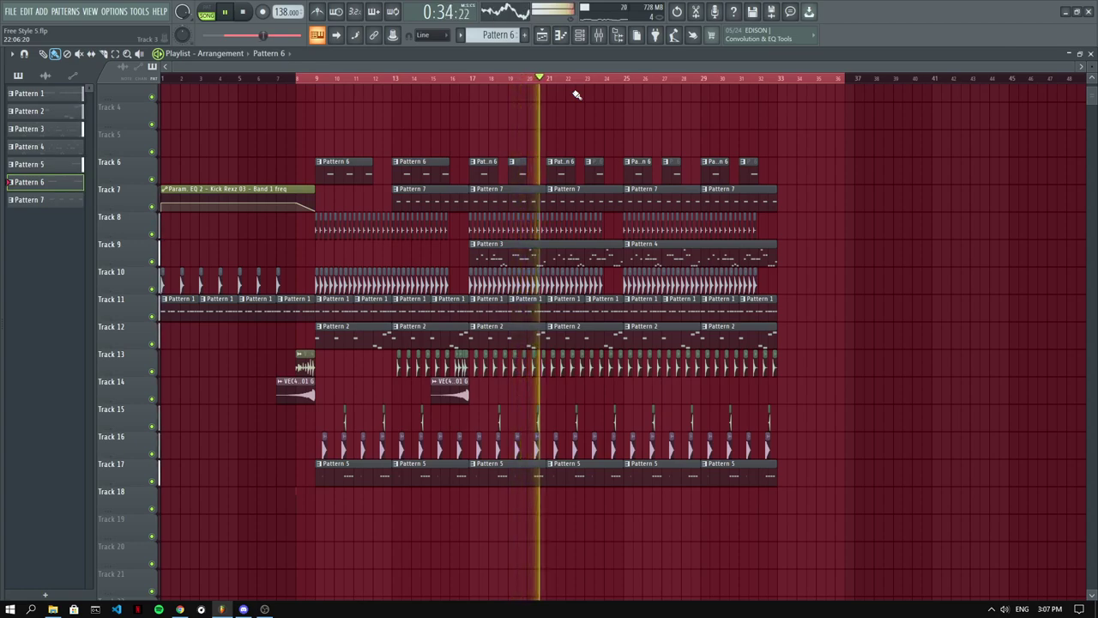
pyautogui.moveTo(1092, 66); pyautogui.dragTo(1092, 39)
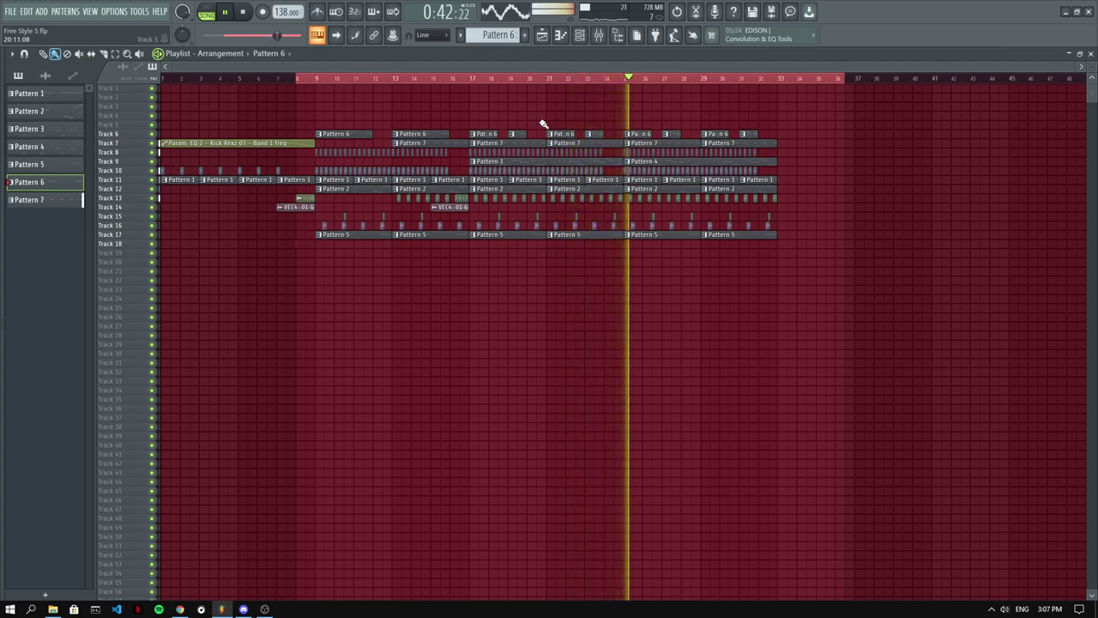
pyautogui.click(616, 36)
pyautogui.click(45, 129)
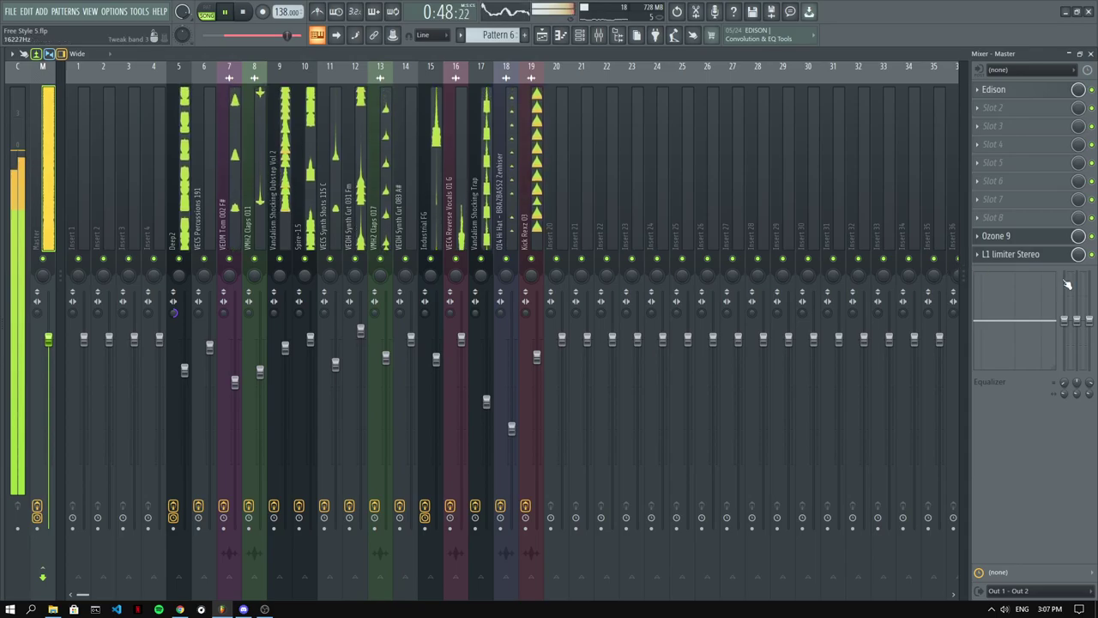
# Set the playlist's time selection from bar 8 to bar 36 and stop playback
pyautogui.click(544, 36)
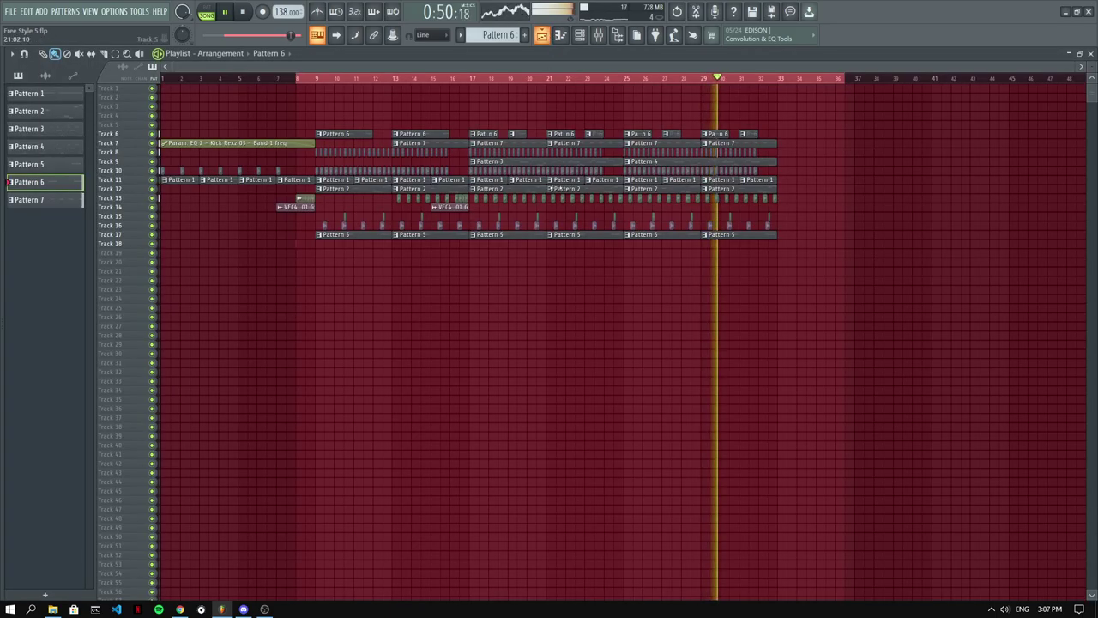
pyautogui.scroll(3, 552, 165)
pyautogui.moveTo(1091, 78); pyautogui.dragTo(1092, 70)
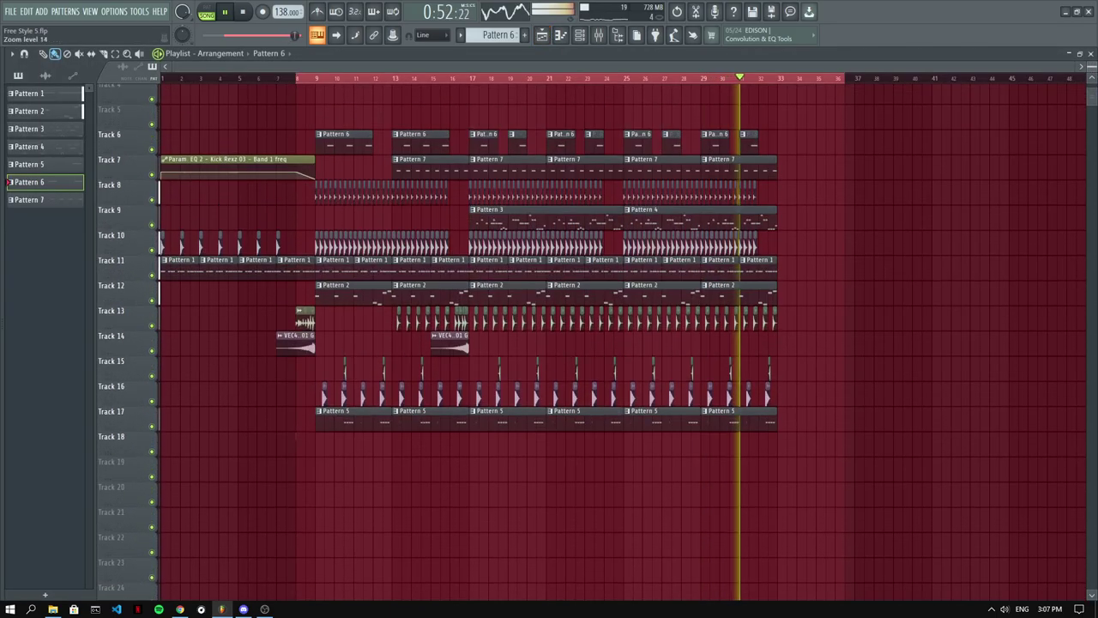
pyautogui.moveTo(844, 81); pyautogui.dragTo(841, 83)
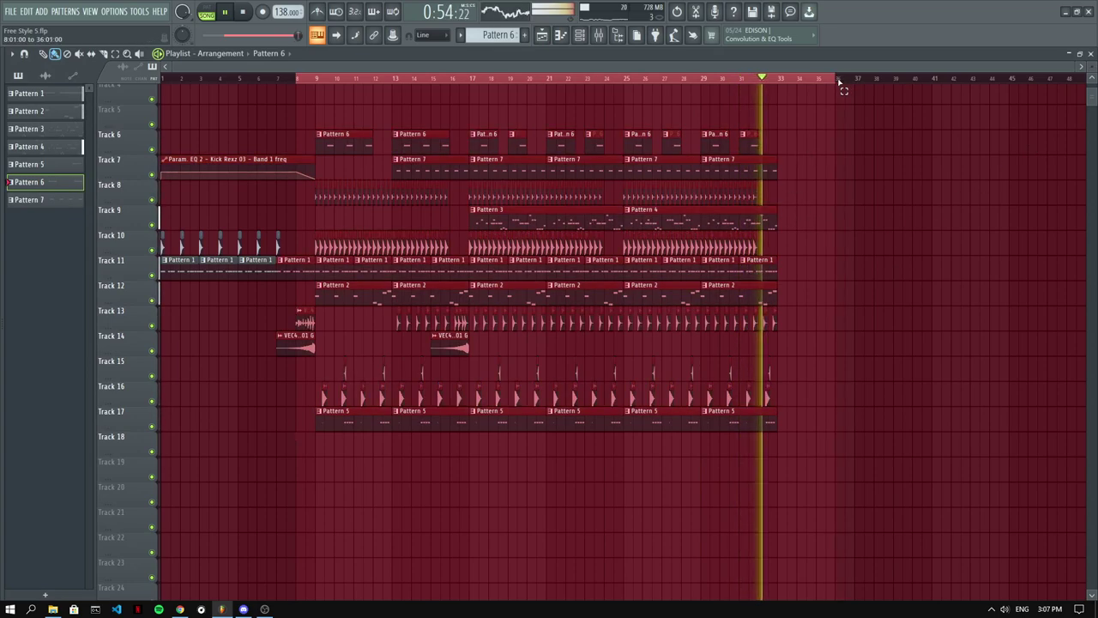
pyautogui.click(228, 14)
# Export the project as a zipped loop package named Free Style 5.zip to the DATA (D:) drive
pyautogui.click(11, 12)
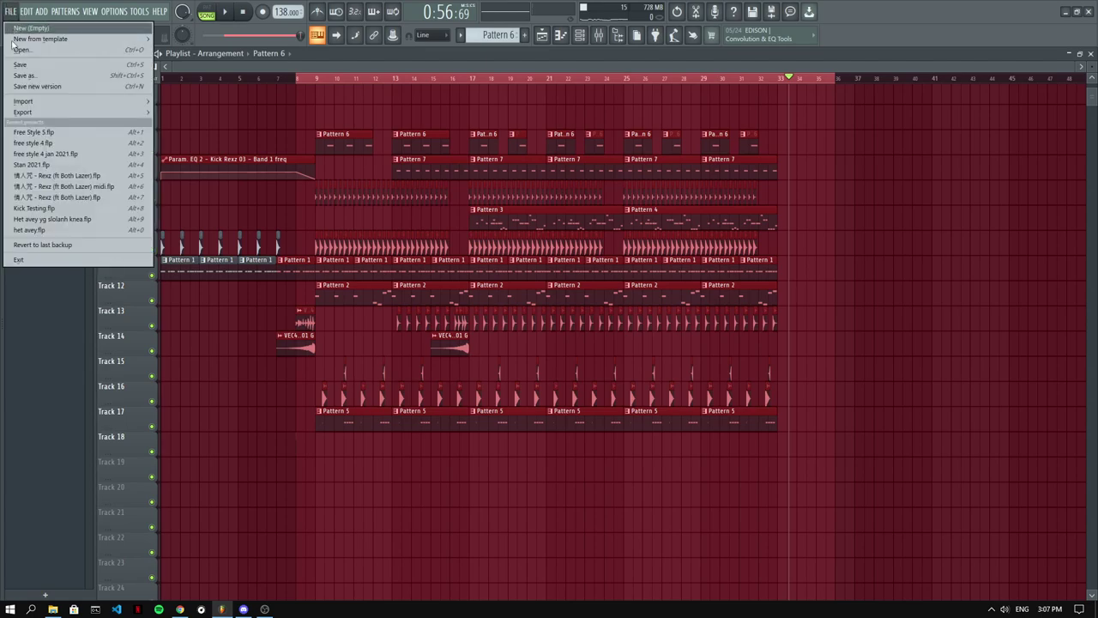
pyautogui.moveTo(58, 111)
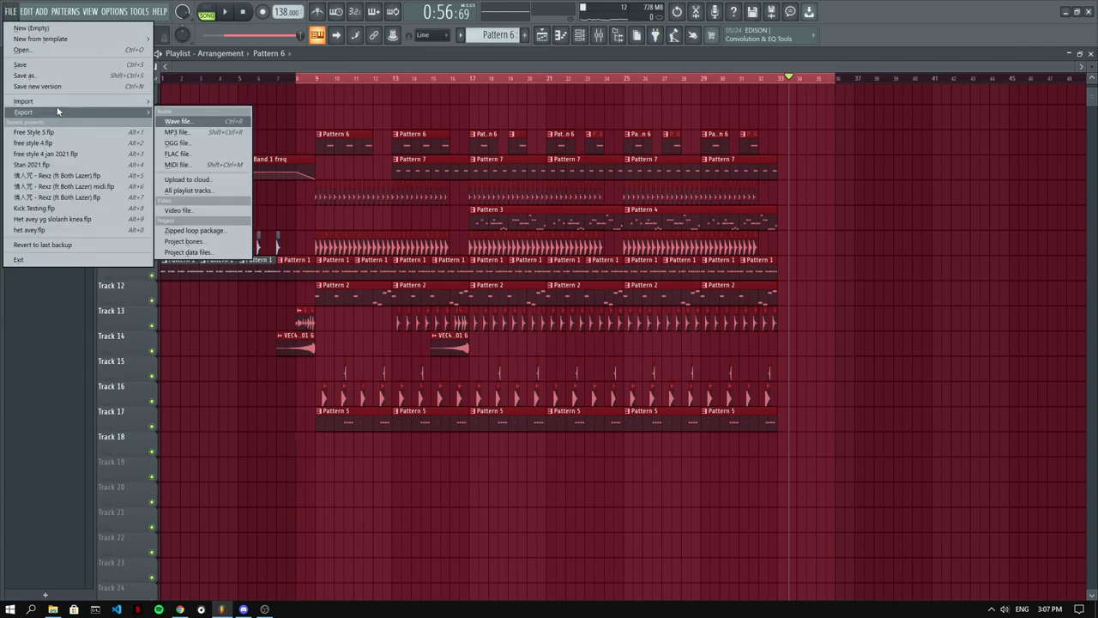
pyautogui.click(203, 233)
pyautogui.click(49, 221)
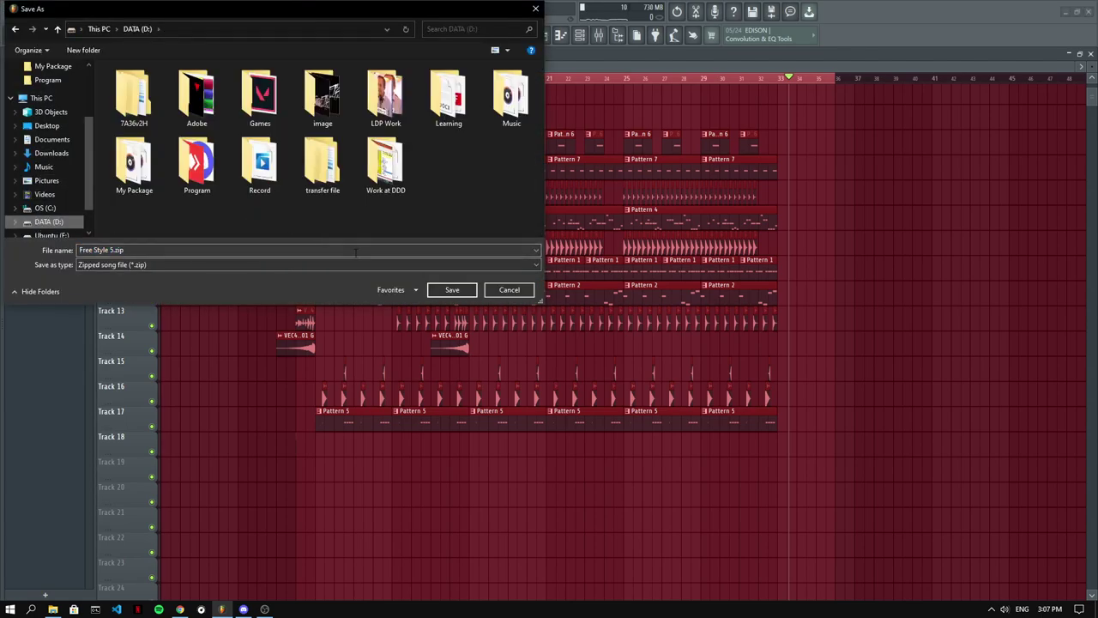
pyautogui.click(452, 290)
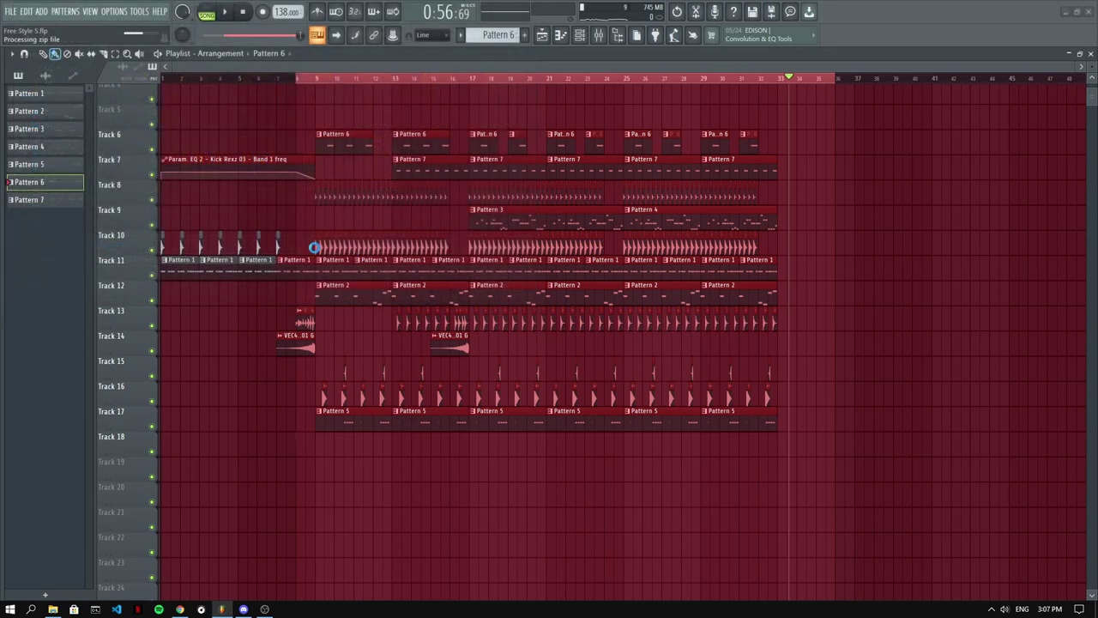